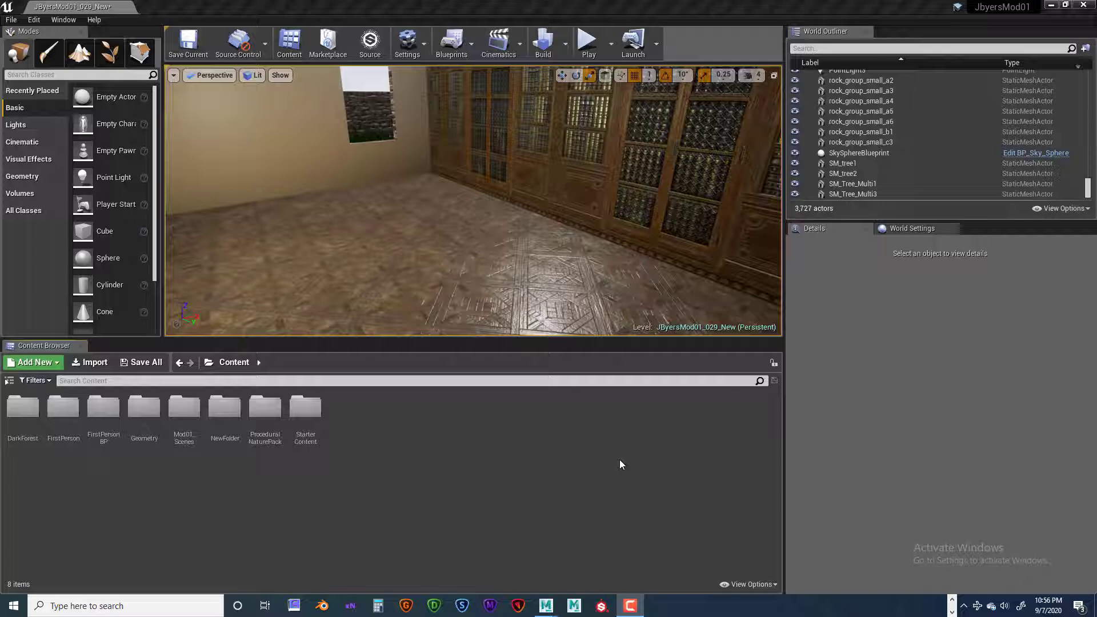
Examine the room's walls, parquet floor and bookshelf surfaces, both close up and from a distance.
{"action": "left_click_drag", "start_coordinate": [495, 254], "coordinate": [485, 294]}
{"action": "scroll", "coordinate": [495, 244], "scroll_direction": "down", "scroll_amount": 5}
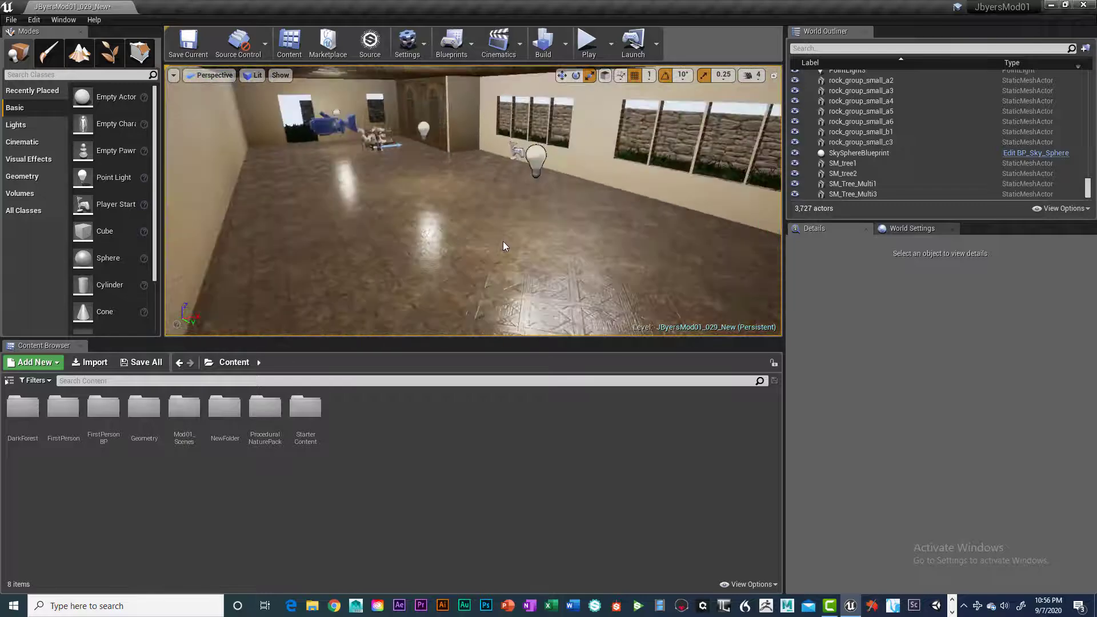
{"action": "scroll", "coordinate": [502, 241], "scroll_direction": "up", "scroll_amount": 1}
{"action": "mouse_move", "coordinate": [495, 245]}
{"action": "left_mouse_down"}
{"action": "mouse_move", "coordinate": [493, 292]}
{"action": "mouse_move", "coordinate": [502, 236]}
{"action": "left_mouse_up"}
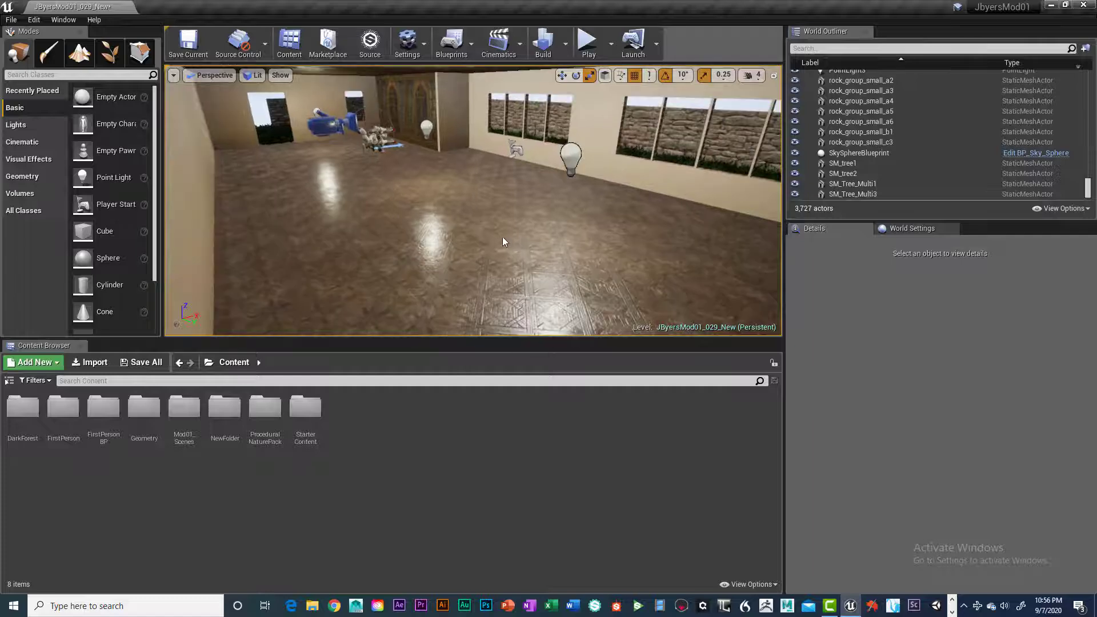
{"action": "left_click", "coordinate": [377, 111]}
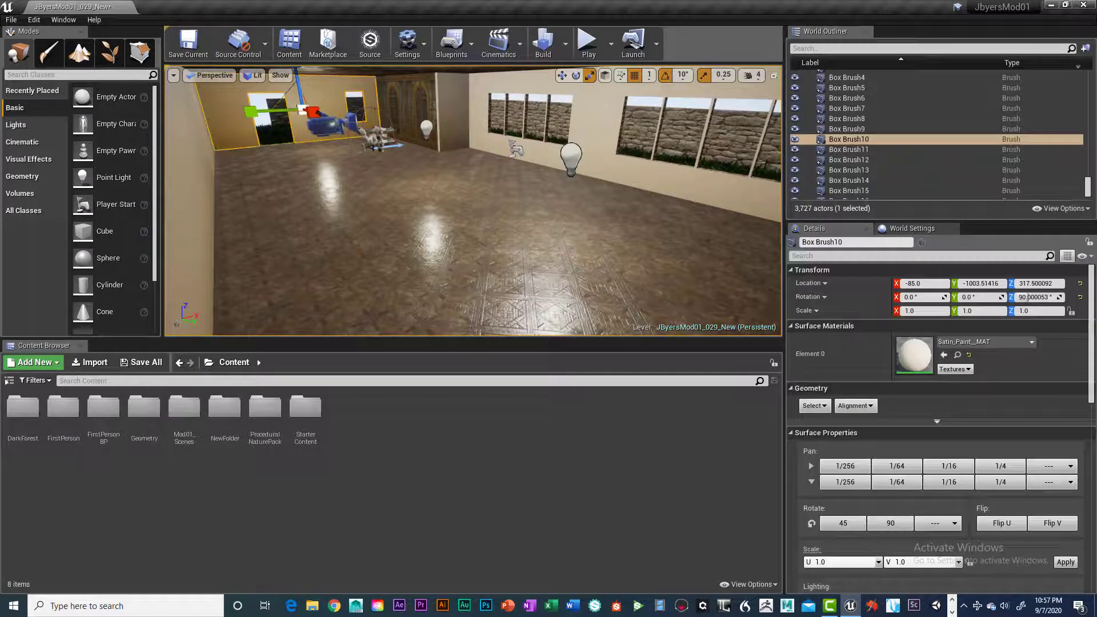
{"action": "left_click", "coordinate": [391, 122]}
{"action": "left_click", "coordinate": [353, 156]}
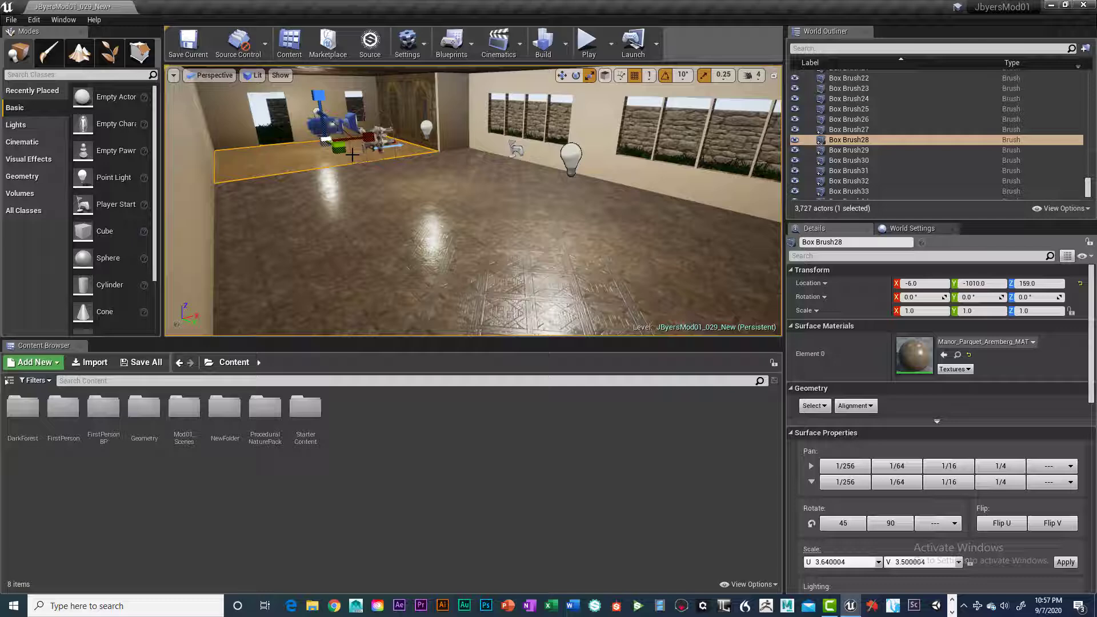
{"action": "left_click", "coordinate": [373, 121]}
{"action": "left_click", "coordinate": [415, 136]}
{"action": "scroll", "coordinate": [416, 138], "scroll_direction": "up", "scroll_amount": 4}
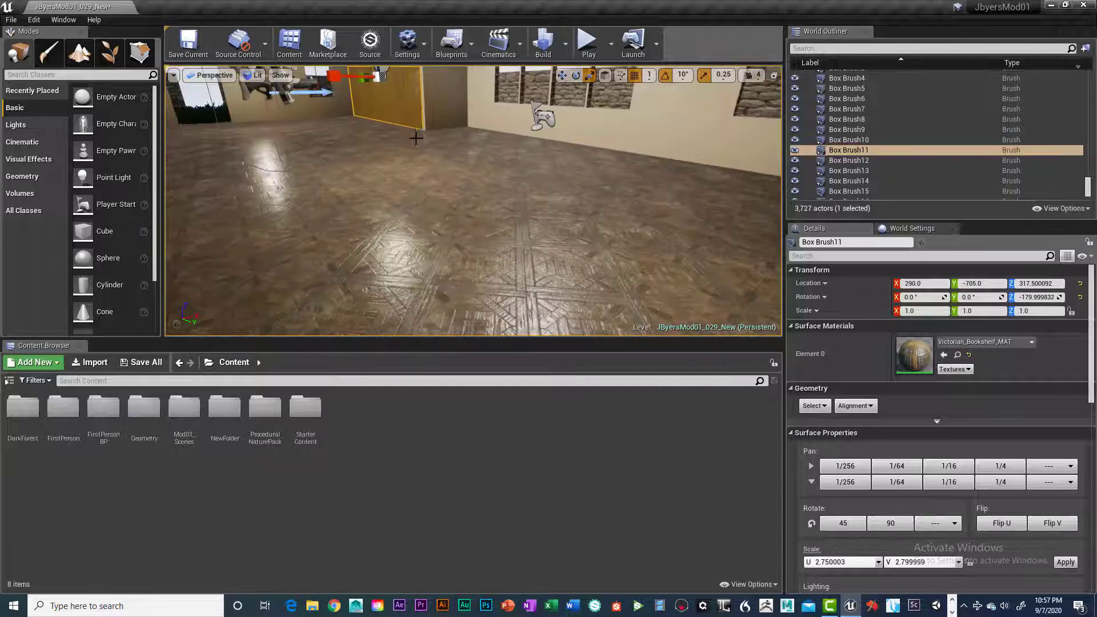
{"action": "scroll", "coordinate": [415, 138], "scroll_direction": "up", "scroll_amount": 5}
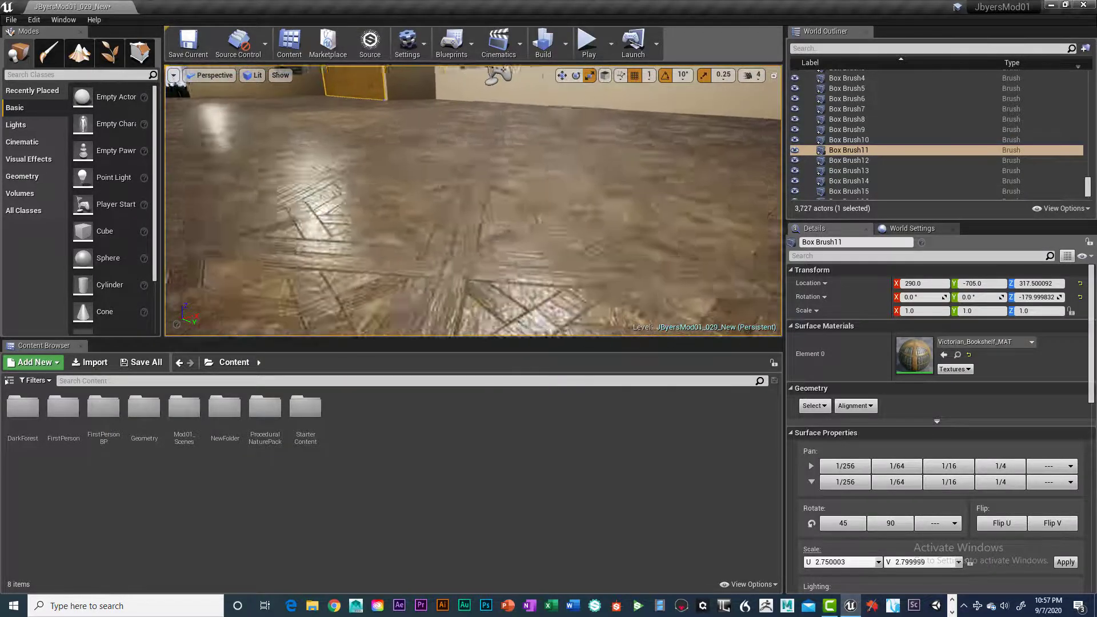
{"action": "scroll", "coordinate": [457, 144], "scroll_direction": "down", "scroll_amount": 8}
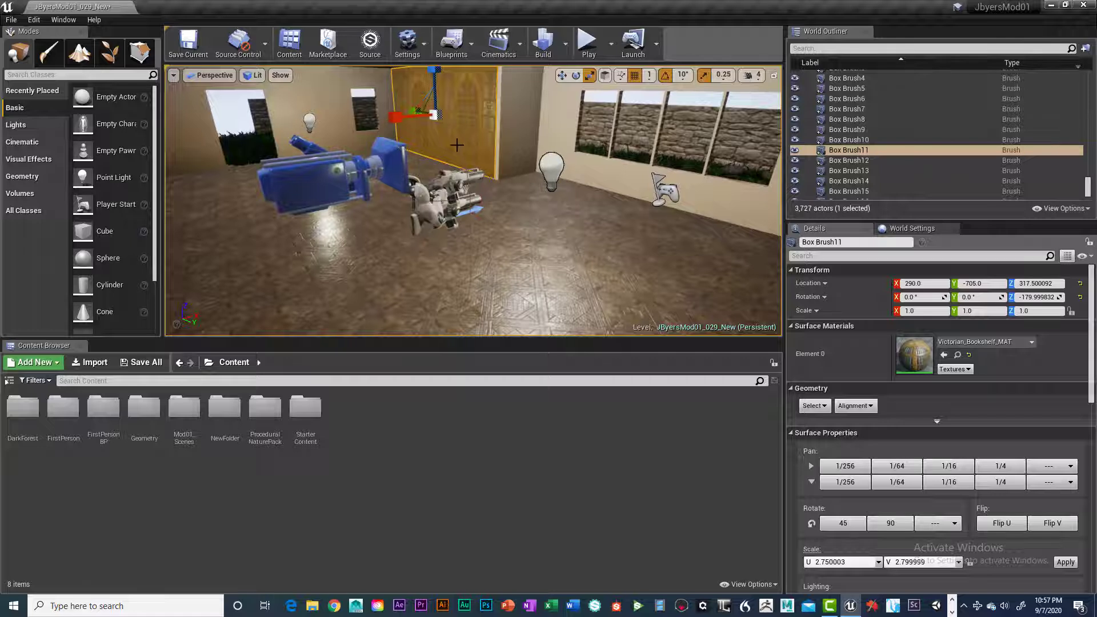
Hide the FirstPersonCharacter actor in the level.
{"action": "scroll", "coordinate": [873, 150], "scroll_direction": "down", "scroll_amount": 6}
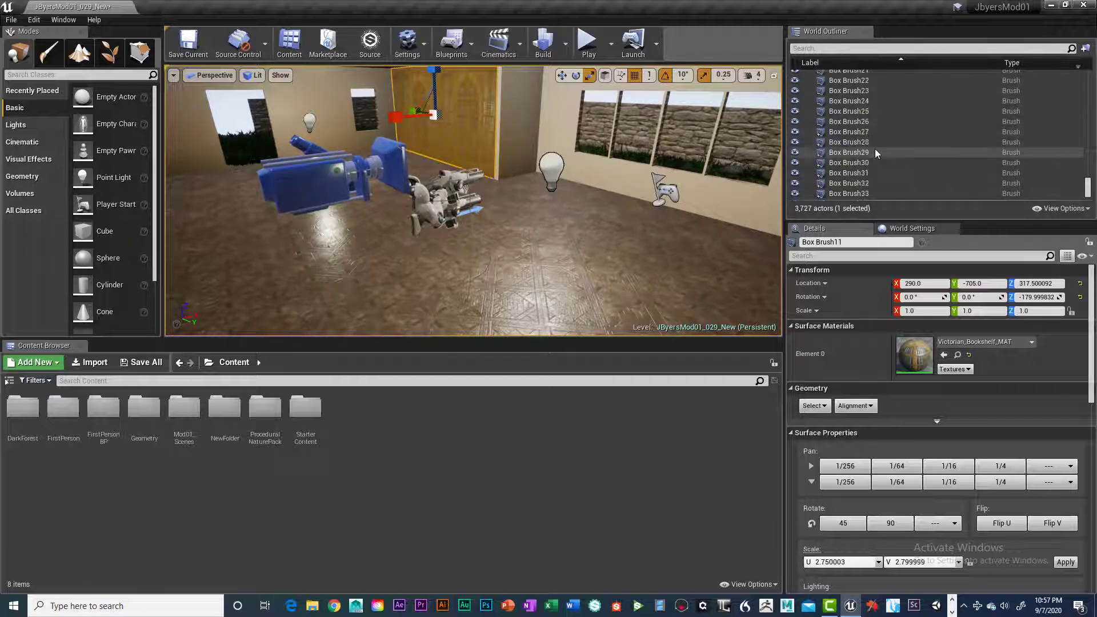
{"action": "scroll", "coordinate": [875, 152], "scroll_direction": "down", "scroll_amount": 5}
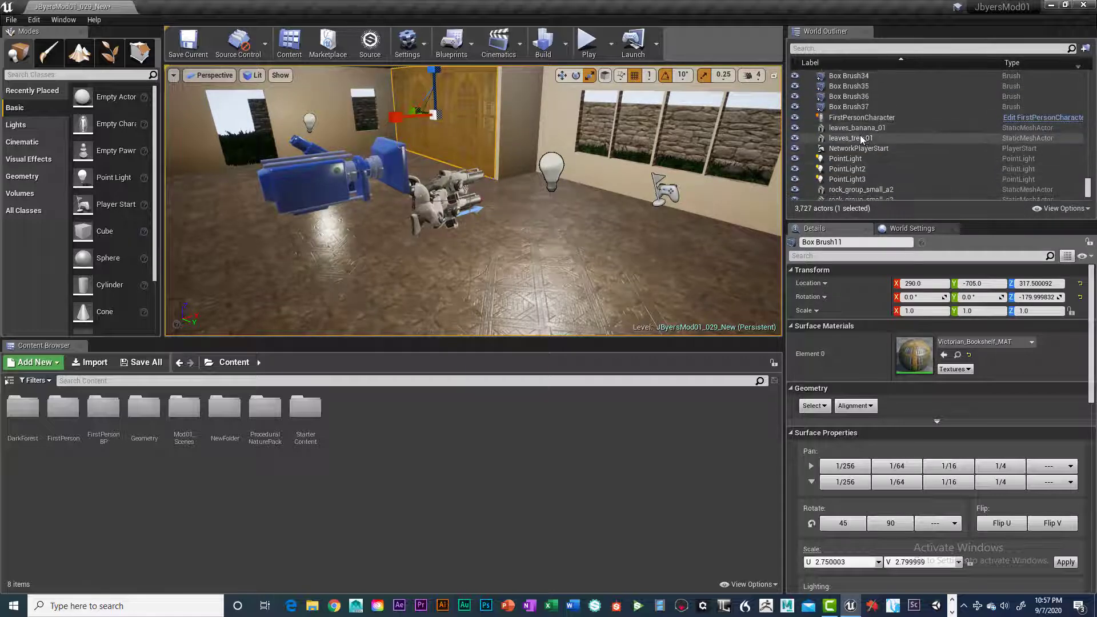
{"action": "left_click", "coordinate": [840, 118]}
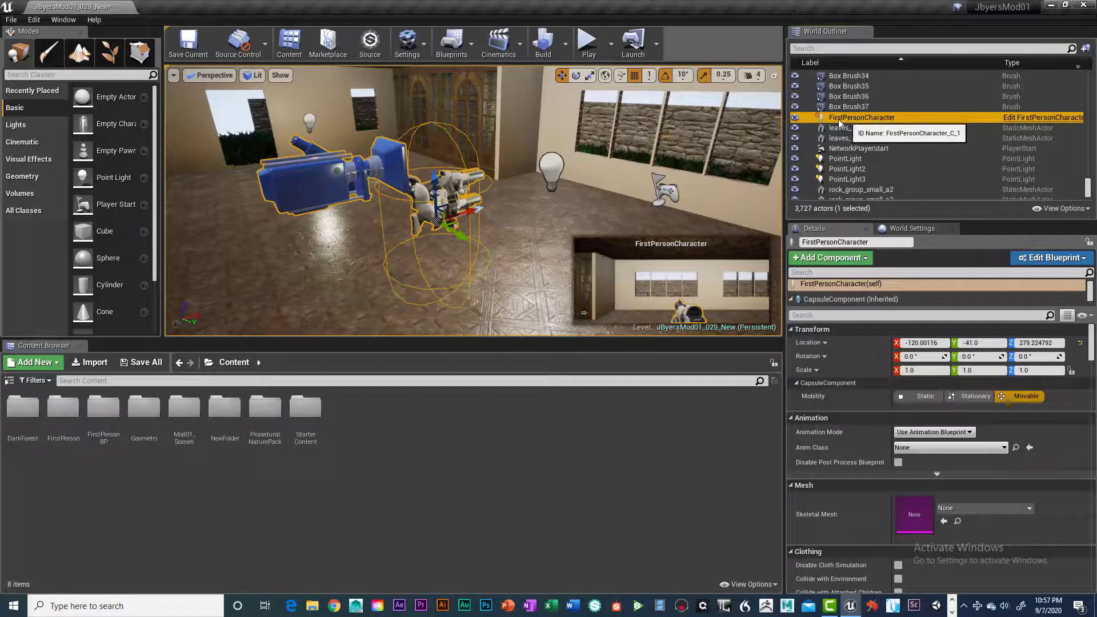
{"action": "left_click", "coordinate": [794, 118]}
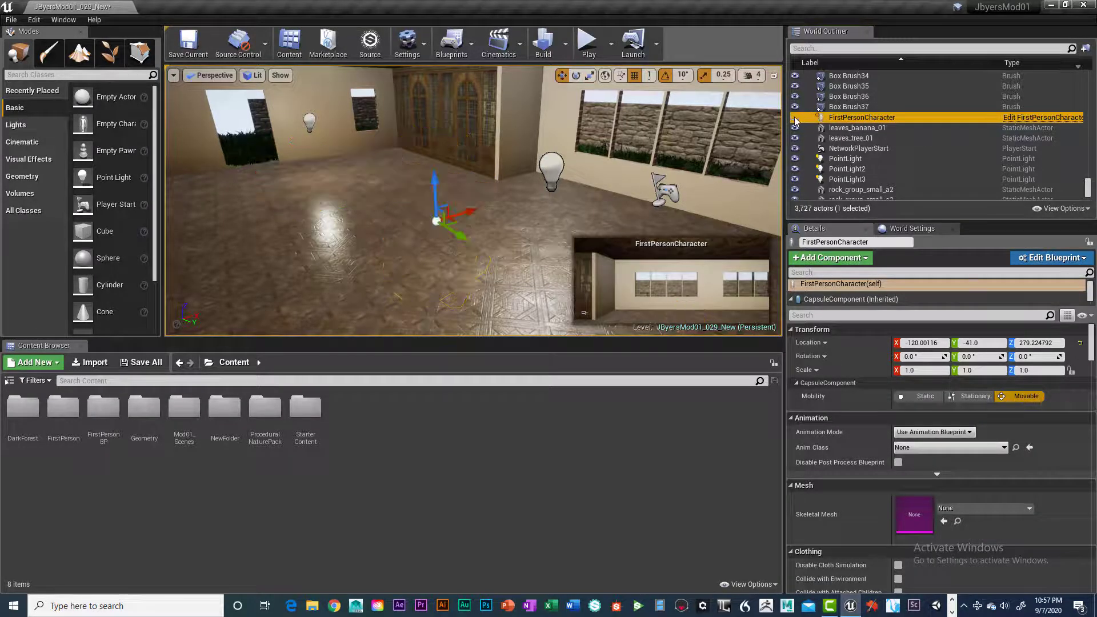
Look over the room's open floor area, windows and bookcases from both ends of the interior.
{"action": "left_click", "coordinate": [510, 247]}
{"action": "scroll", "coordinate": [517, 235], "scroll_direction": "down", "scroll_amount": 1}
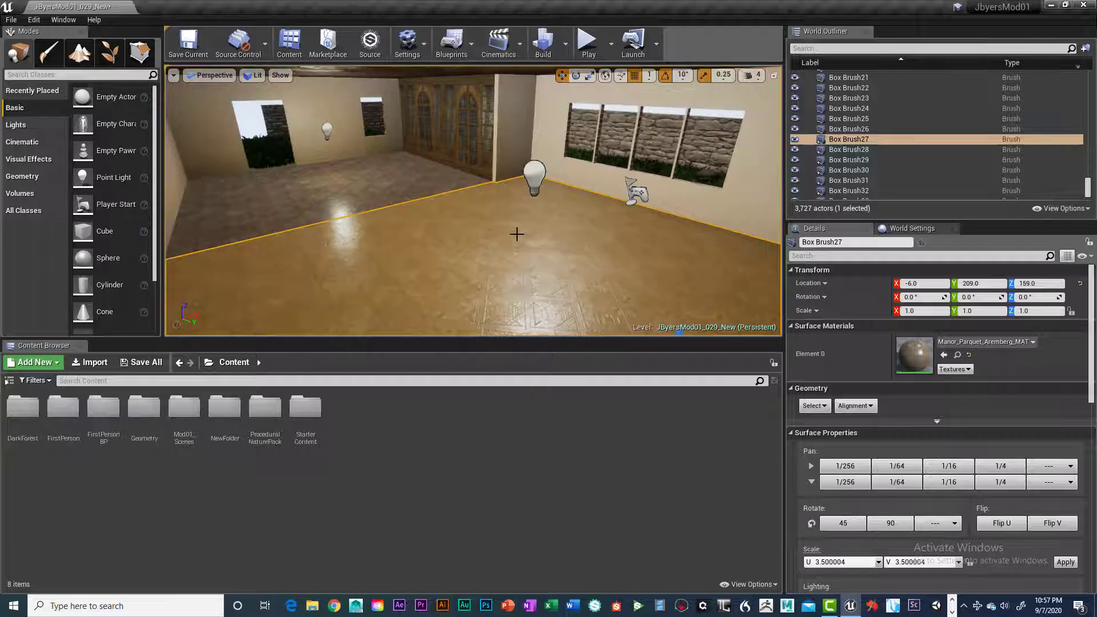
{"action": "left_click_drag", "start_coordinate": [548, 242], "coordinate": [465, 239], "text": "alt"}
{"action": "scroll", "coordinate": [533, 241], "scroll_direction": "down", "scroll_amount": 1}
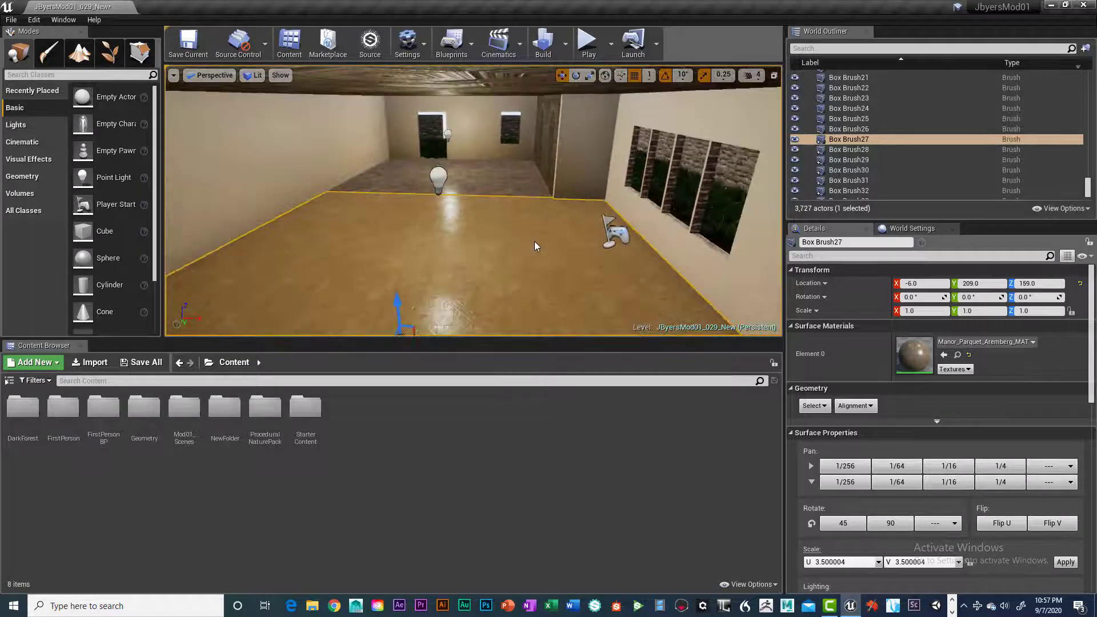
{"action": "scroll", "coordinate": [536, 242], "scroll_direction": "up", "scroll_amount": 2}
{"action": "left_click_drag", "start_coordinate": [536, 242], "coordinate": [686, 243], "text": "alt"}
{"action": "scroll", "coordinate": [522, 241], "scroll_direction": "down", "scroll_amount": 8}
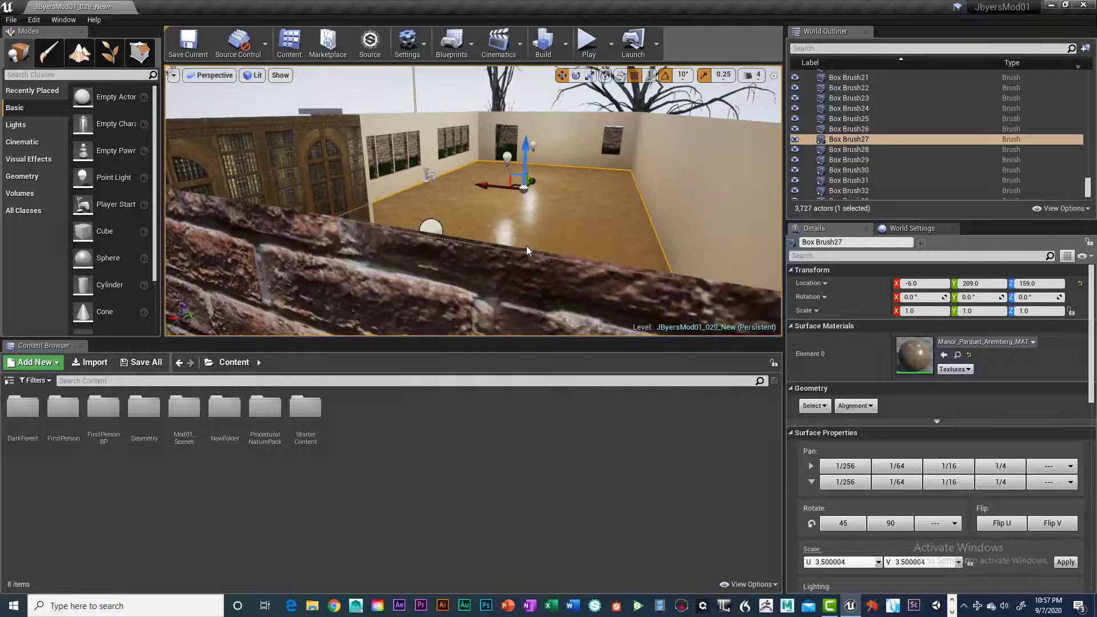
{"action": "mouse_move", "coordinate": [526, 245]}
{"action": "left_mouse_down", "text": "alt"}
{"action": "mouse_move", "coordinate": [526, 280]}
{"action": "mouse_move", "coordinate": [521, 237]}
{"action": "left_mouse_up", "text": "alt"}
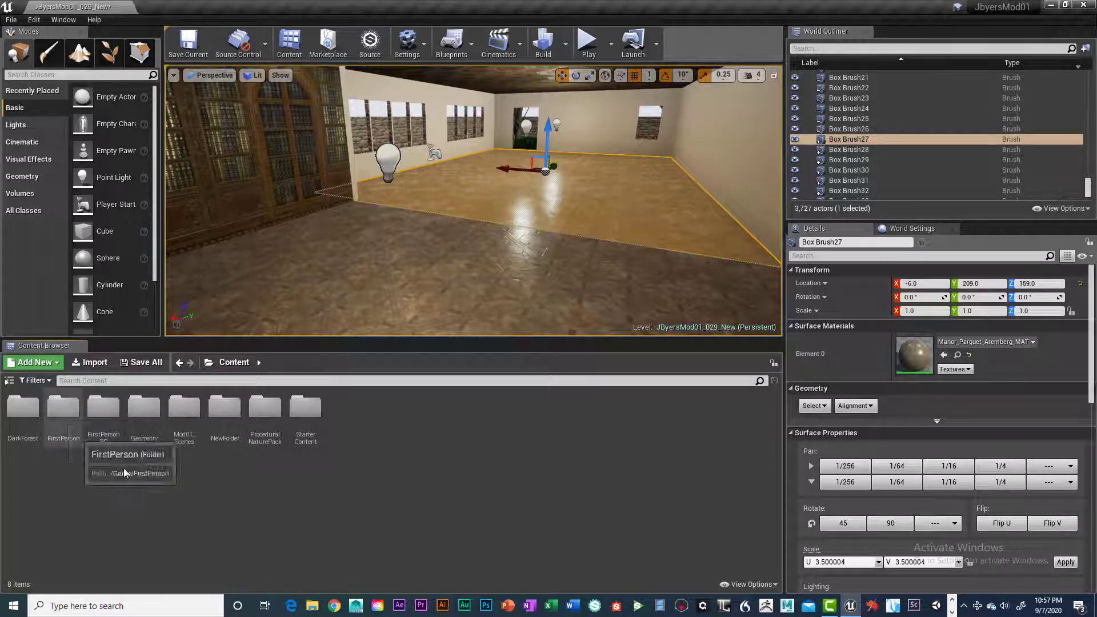
Create a folder named Assets in the Content directory and open it.
{"action": "right_click", "coordinate": [389, 423]}
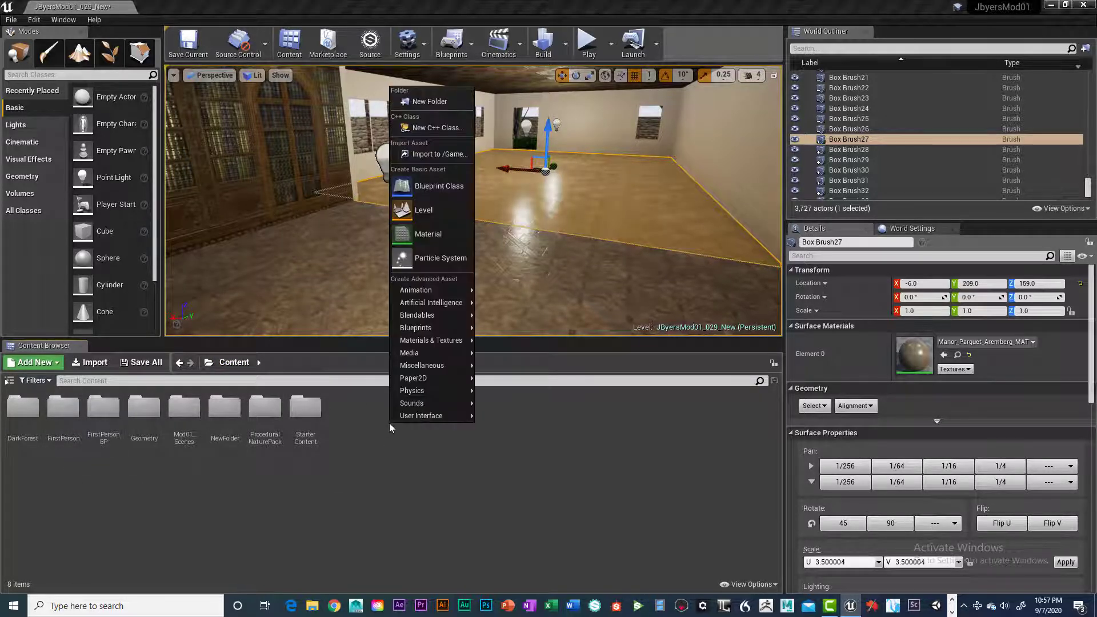
{"action": "left_click", "coordinate": [426, 101]}
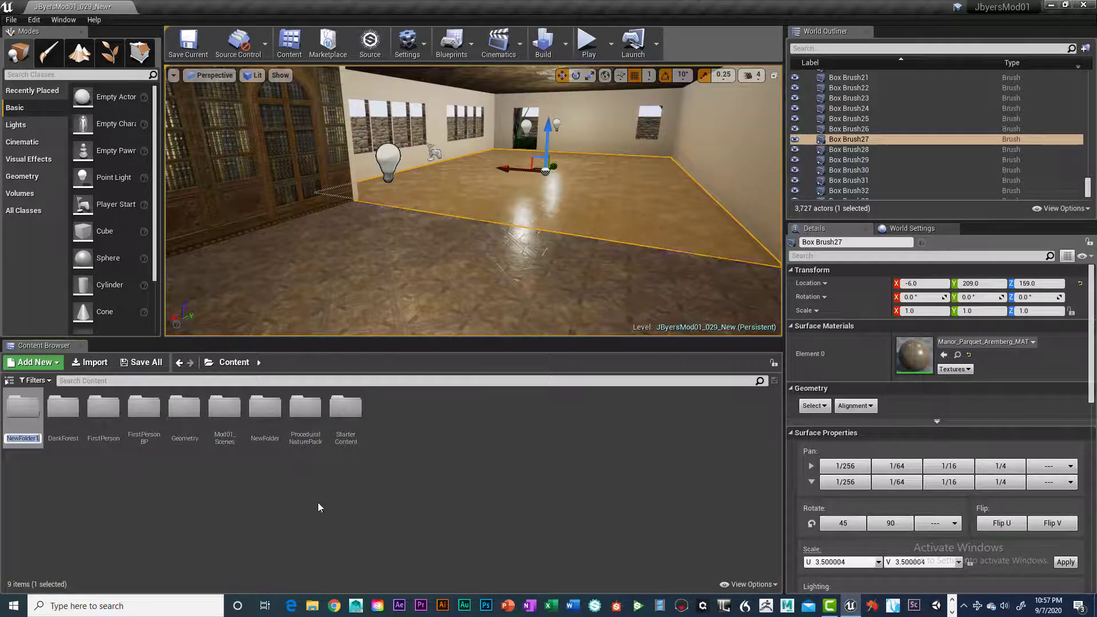
{"action": "type", "text": "Assets"}
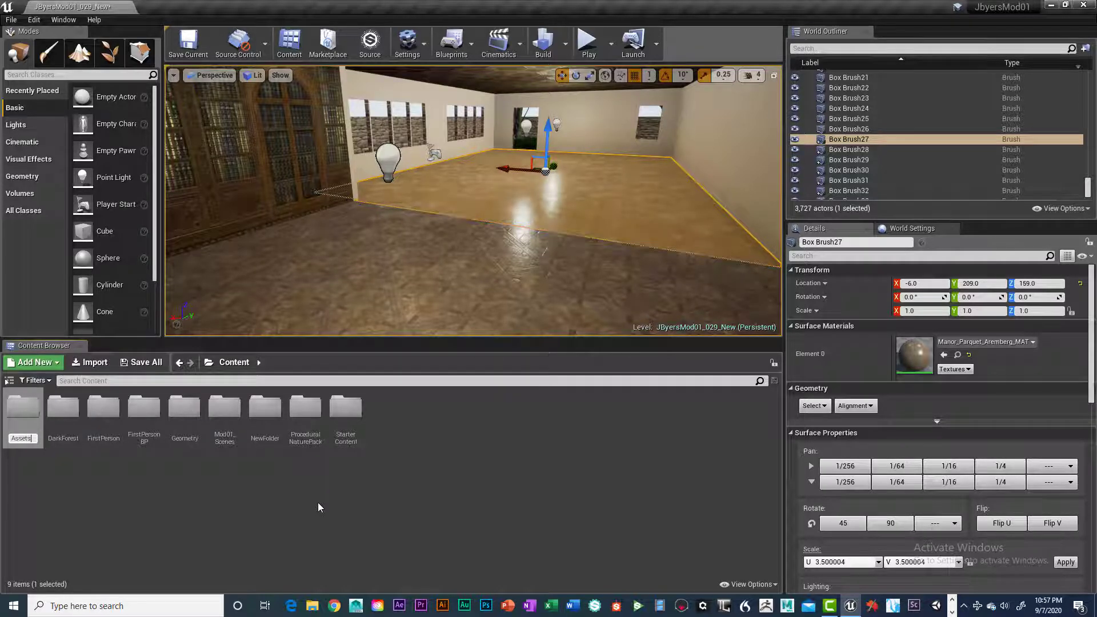
{"action": "key", "text": "Return"}
{"action": "key", "text": "Return"}
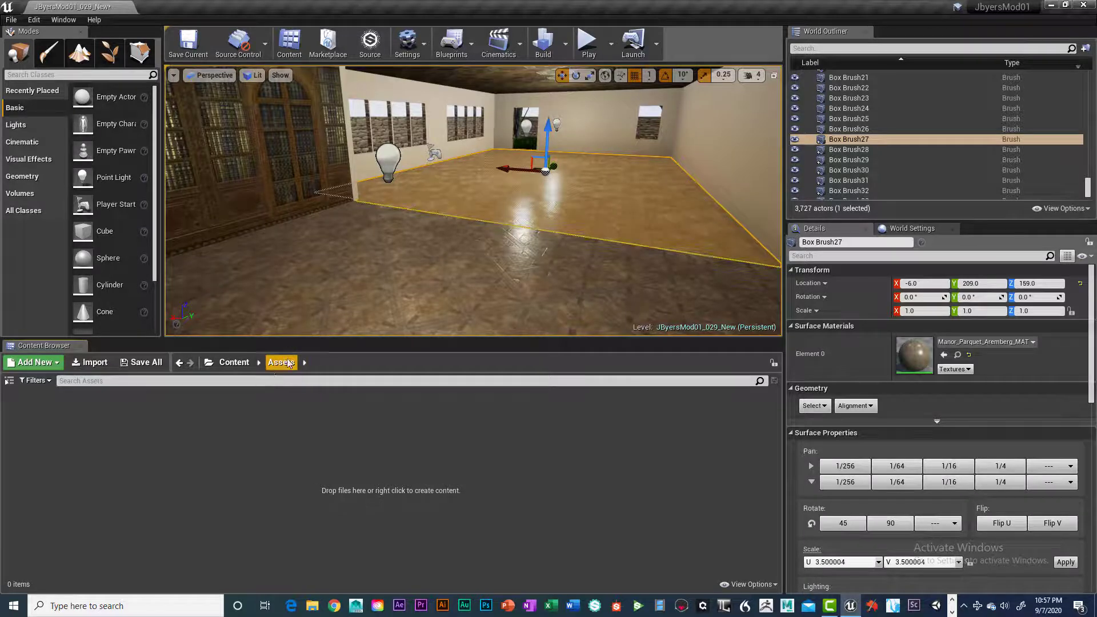
Import the Sofa FBX file from the project's scenes folder as a static mesh, including its materials and textures.
{"action": "left_click", "coordinate": [95, 362]}
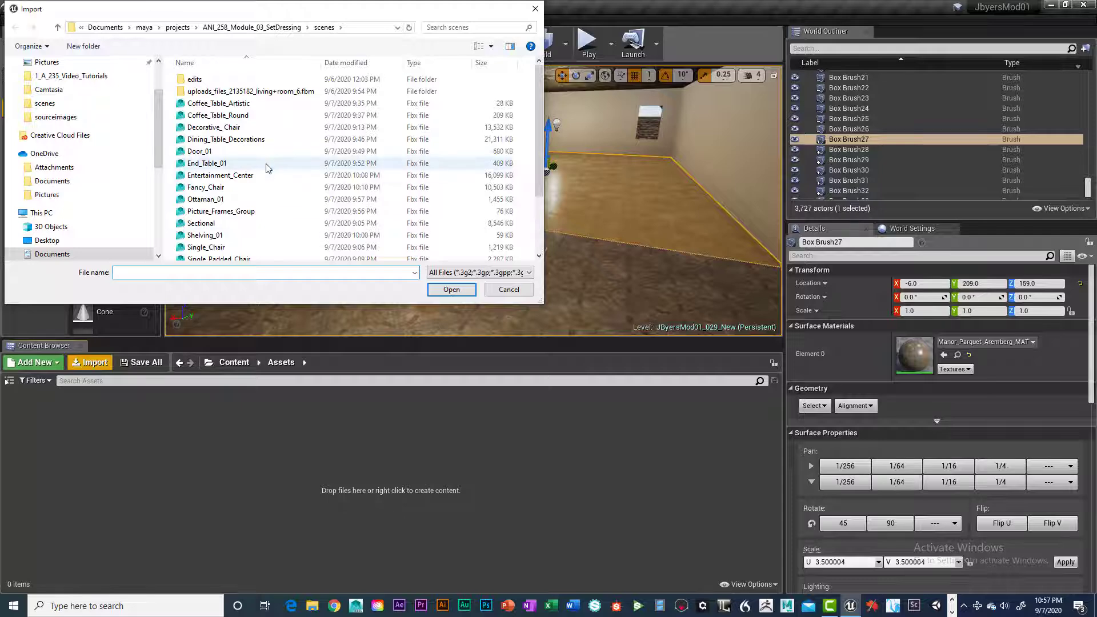
{"action": "scroll", "coordinate": [263, 189], "scroll_direction": "down", "scroll_amount": 1}
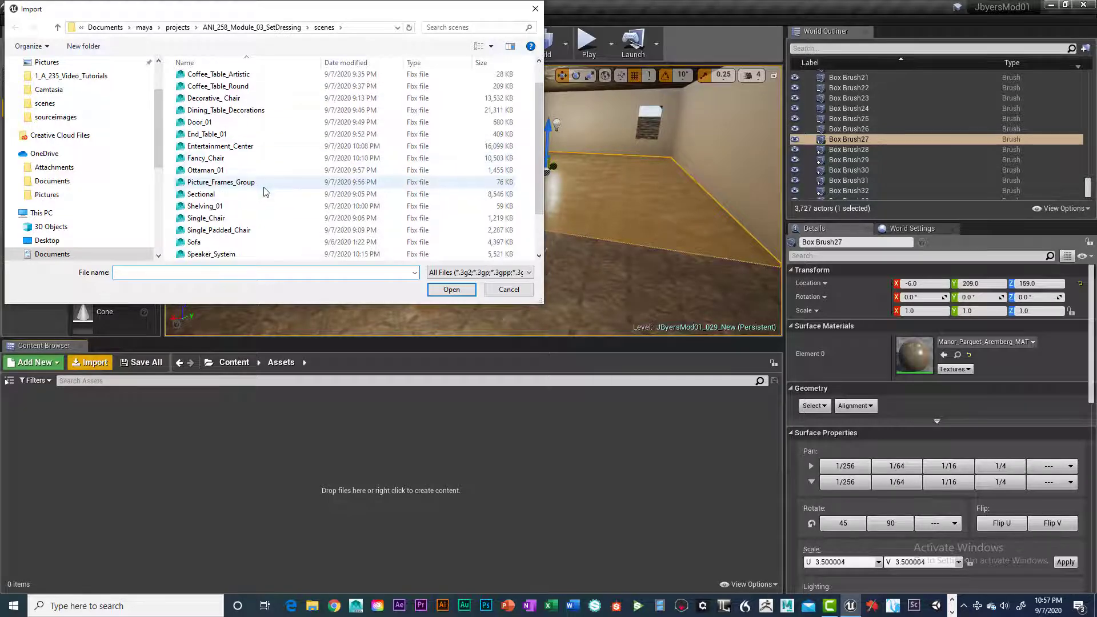
{"action": "scroll", "coordinate": [265, 192], "scroll_direction": "down", "scroll_amount": 2}
{"action": "left_click", "coordinate": [239, 194]}
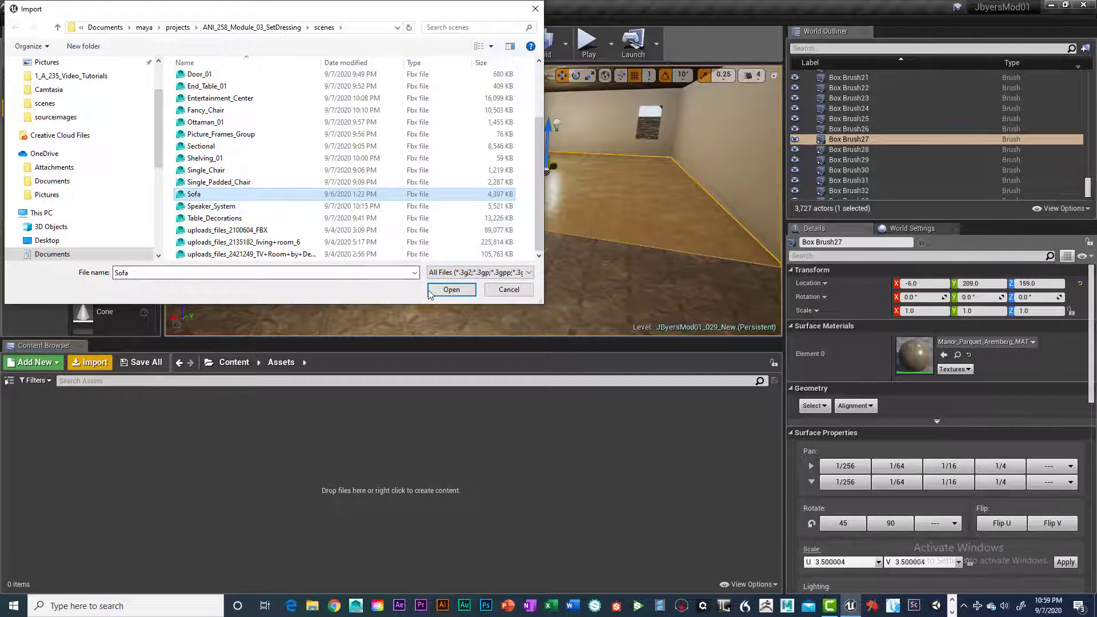
{"action": "left_click", "coordinate": [451, 290]}
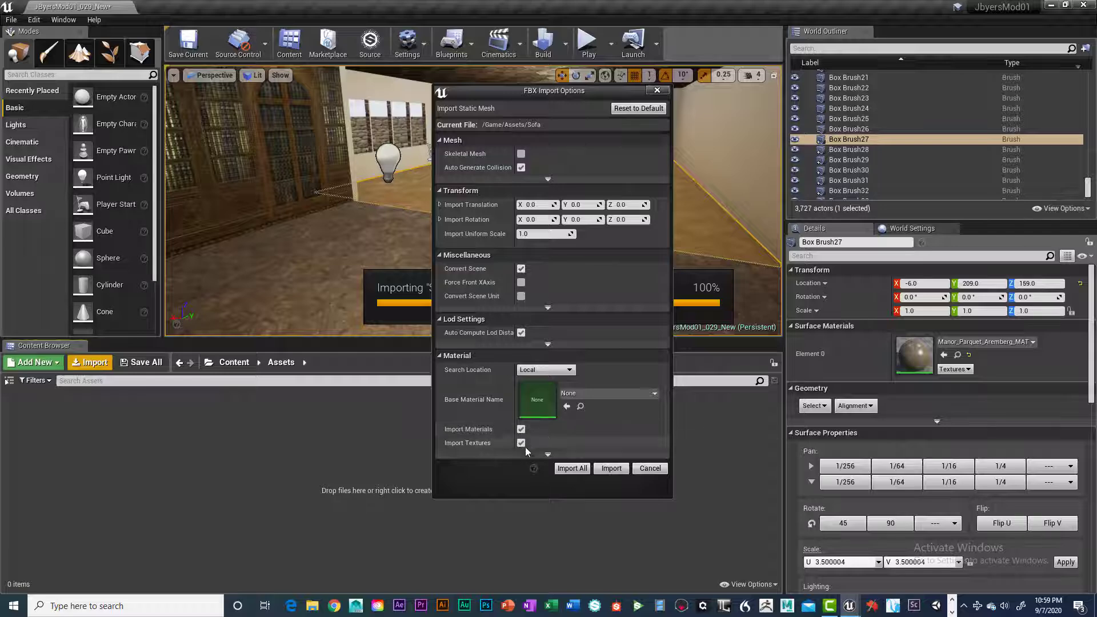
{"action": "left_click", "coordinate": [611, 468]}
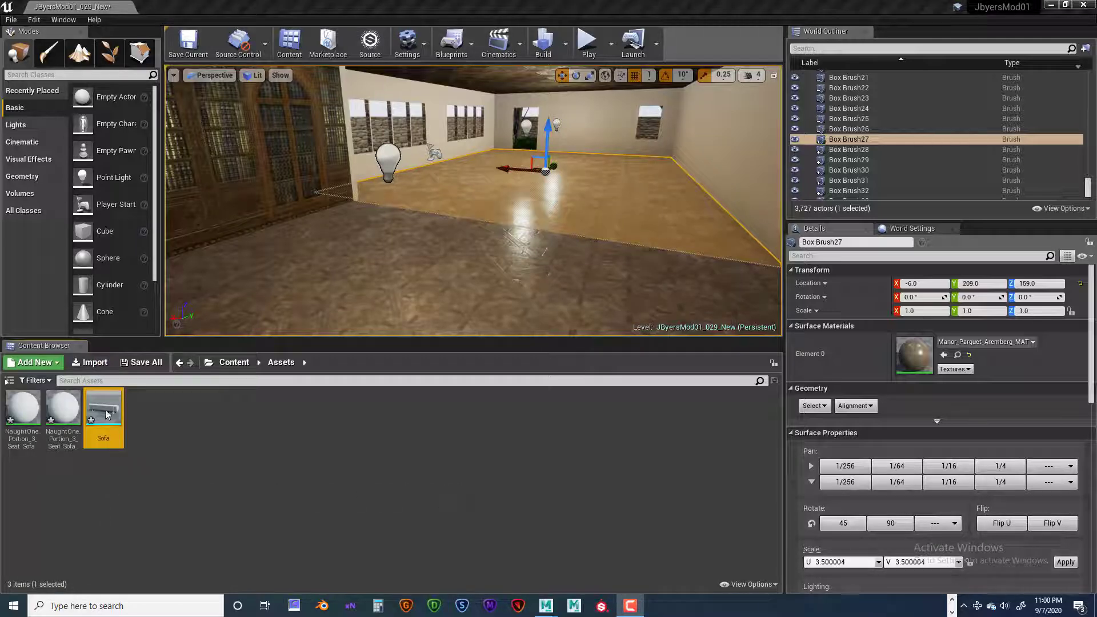
Open the imported Sofa mesh for editing, inspect its front side, save the asset and close its editor.
{"action": "mouse_move", "coordinate": [101, 410]}
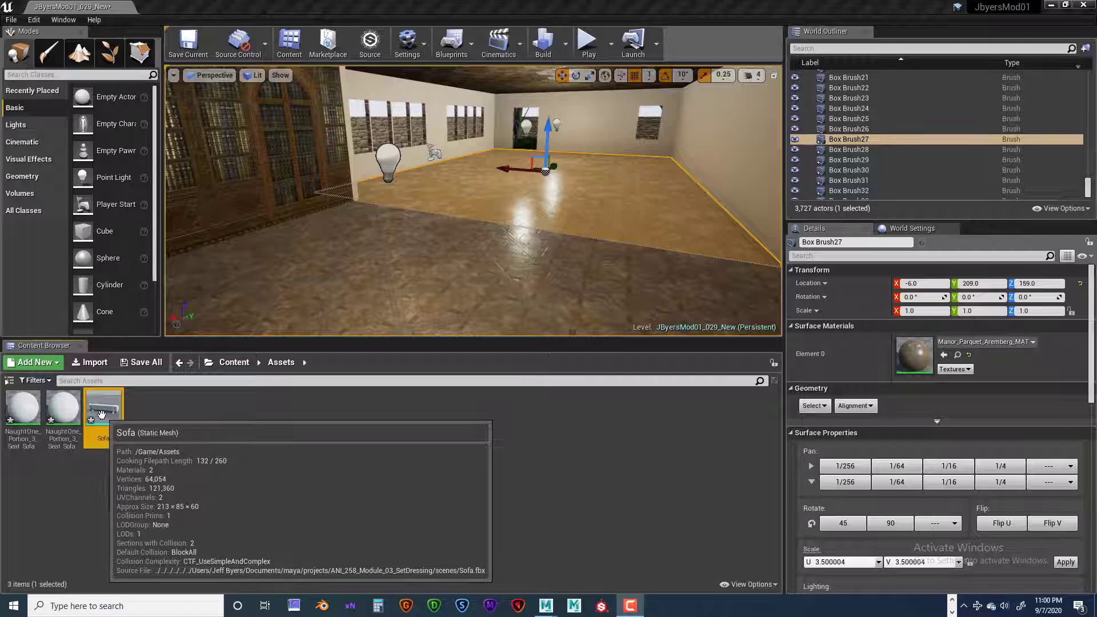
{"action": "left_click_drag", "start_coordinate": [102, 410], "coordinate": [162, 451]}
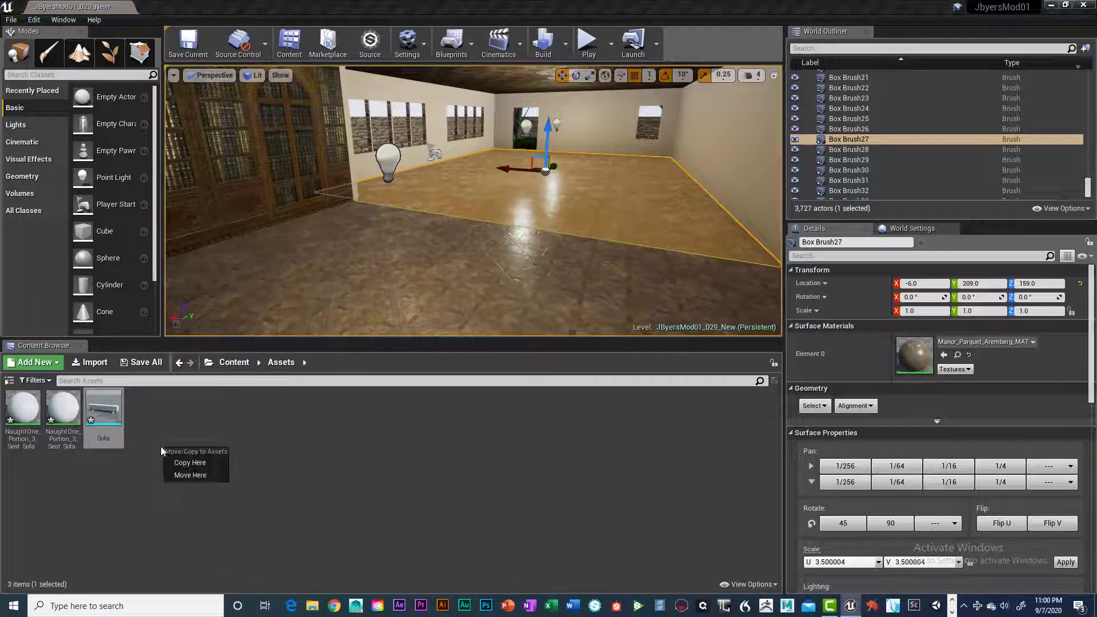
{"action": "left_click", "coordinate": [103, 409]}
{"action": "double_click", "coordinate": [103, 409]}
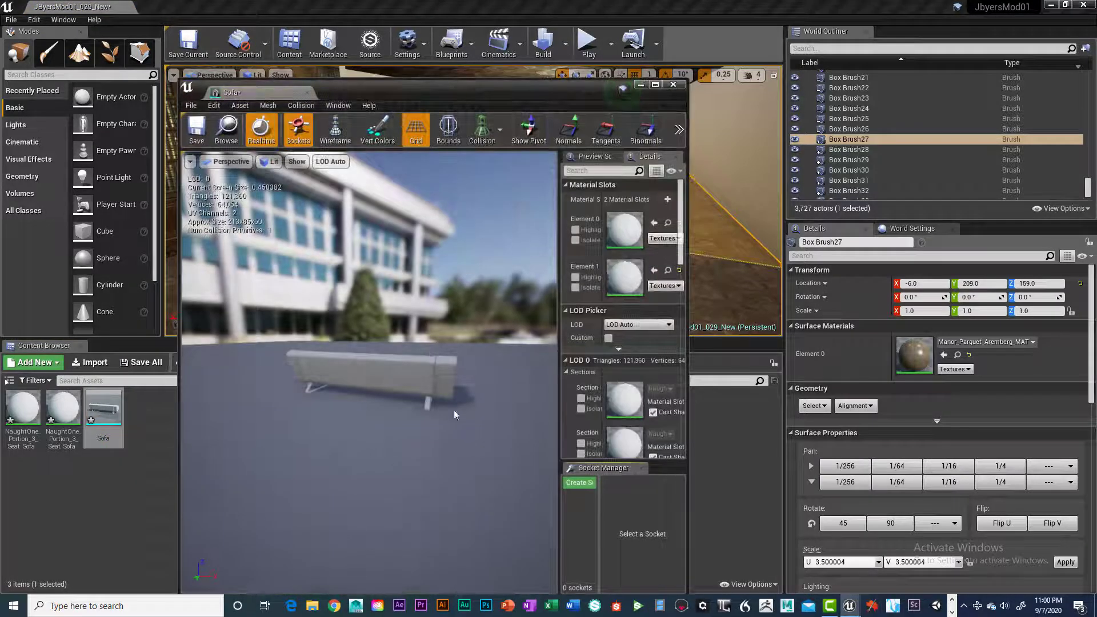
{"action": "left_click_drag", "start_coordinate": [456, 414], "coordinate": [408, 411]}
{"action": "scroll", "coordinate": [398, 401], "scroll_direction": "up", "scroll_amount": 5}
{"action": "scroll", "coordinate": [403, 402], "scroll_direction": "down", "scroll_amount": 5}
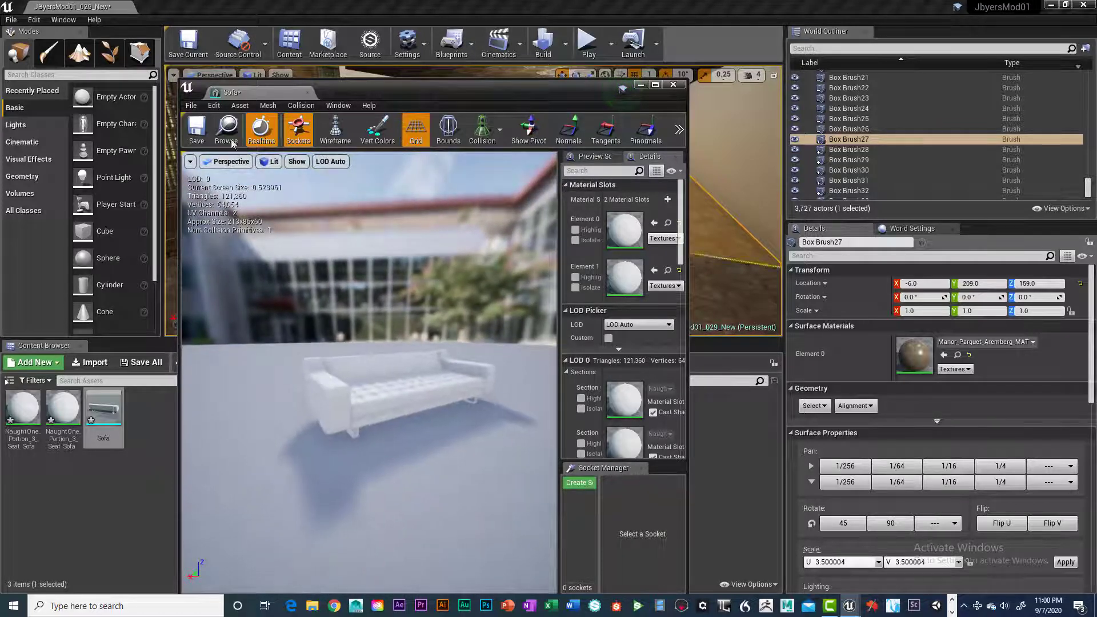
{"action": "left_click", "coordinate": [197, 128]}
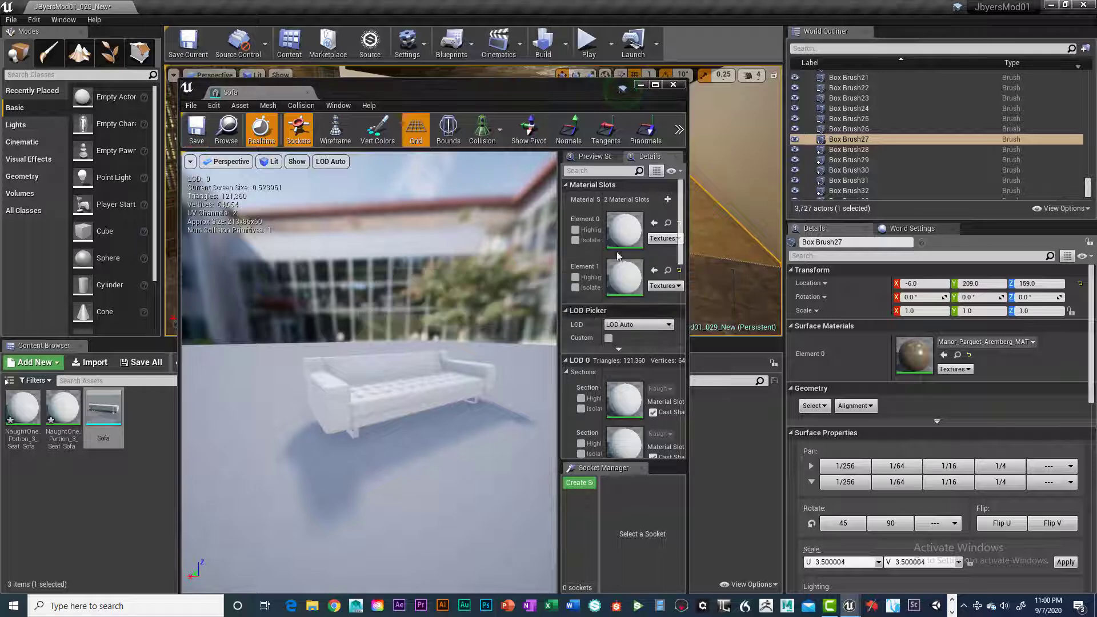
{"action": "left_click", "coordinate": [673, 84]}
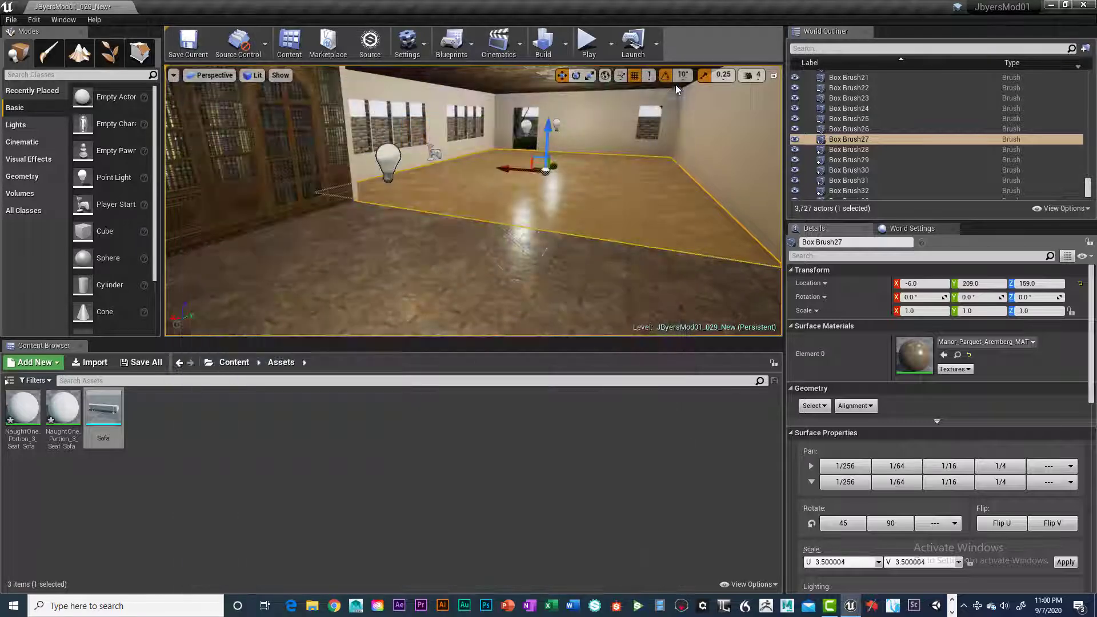
Place the Sofa near the bookcases at about X 20, Y -606, raise it above the floor and snap it down onto the floor.
{"action": "left_click_drag", "start_coordinate": [103, 412], "coordinate": [377, 260]}
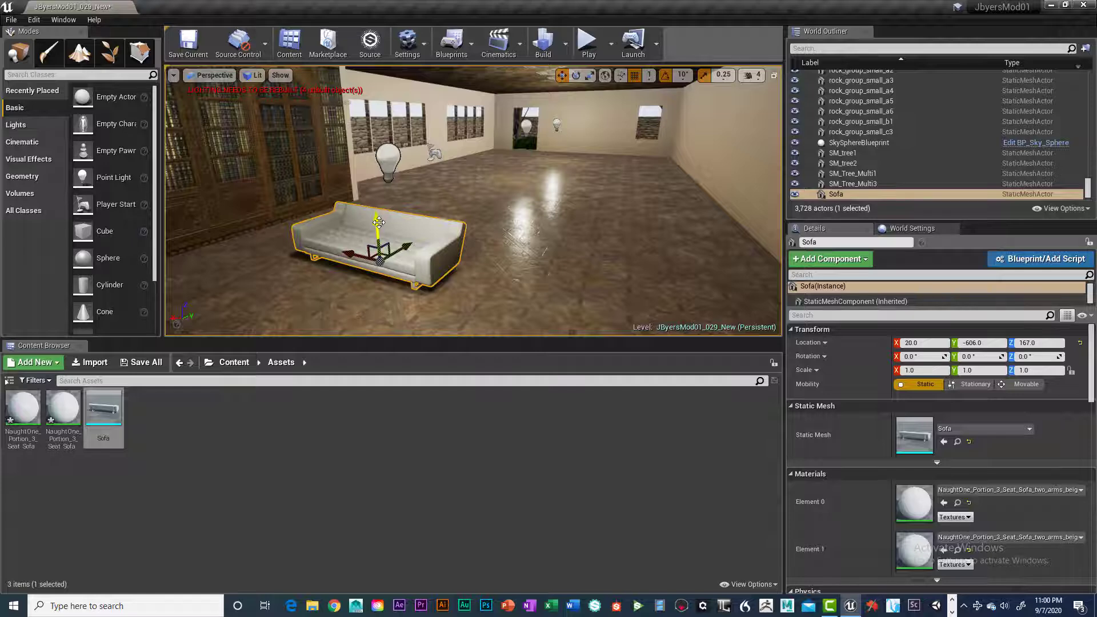
{"action": "left_click_drag", "start_coordinate": [381, 216], "coordinate": [381, 165]}
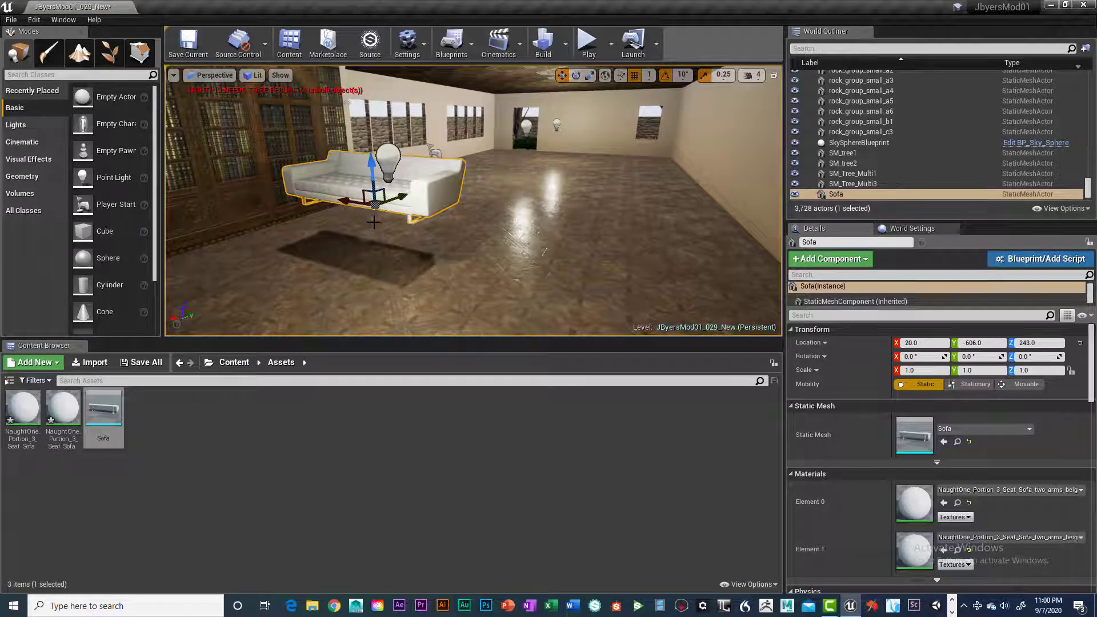
{"action": "key", "text": "End"}
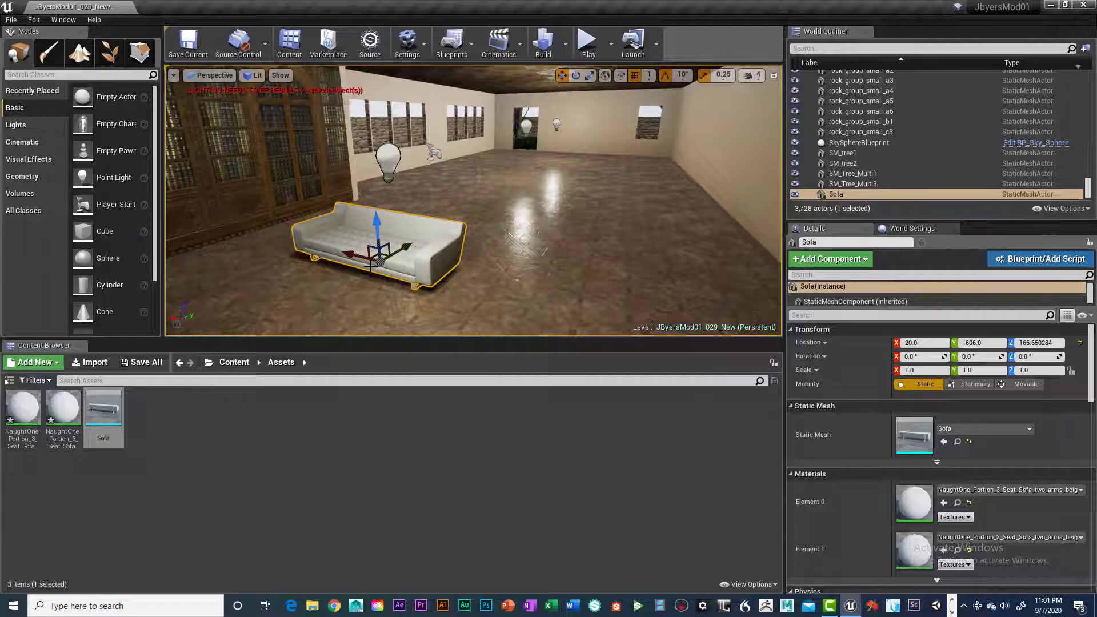
Rotate the sofa about -90 degrees around its vertical axis.
{"action": "key", "text": "e"}
{"action": "left_click_drag", "start_coordinate": [371, 269], "coordinate": [320, 312]}
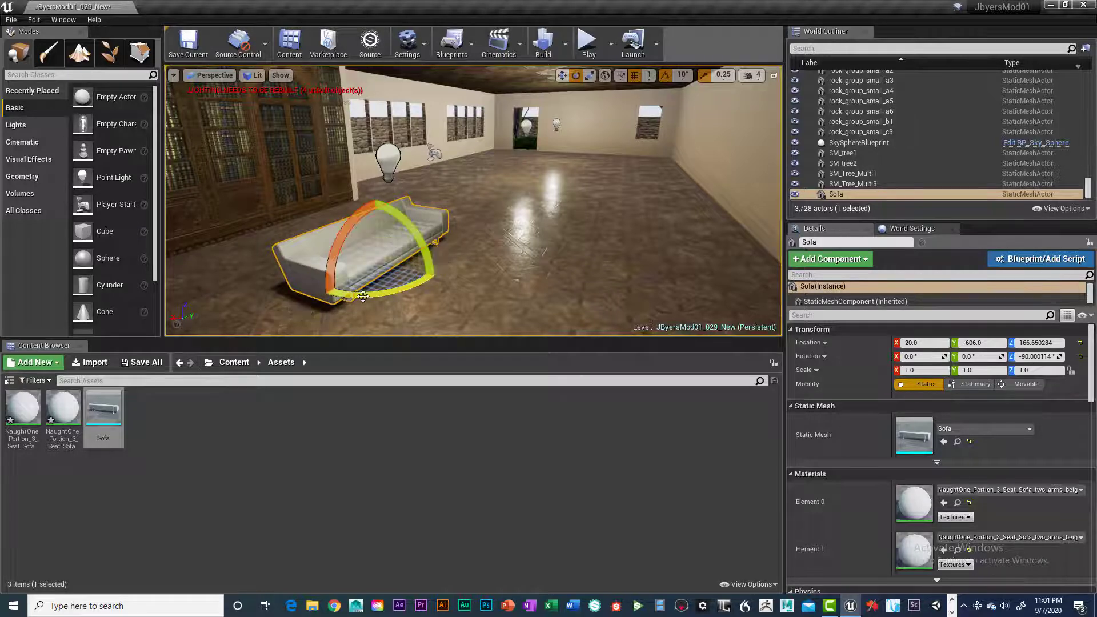
{"action": "key", "text": "w"}
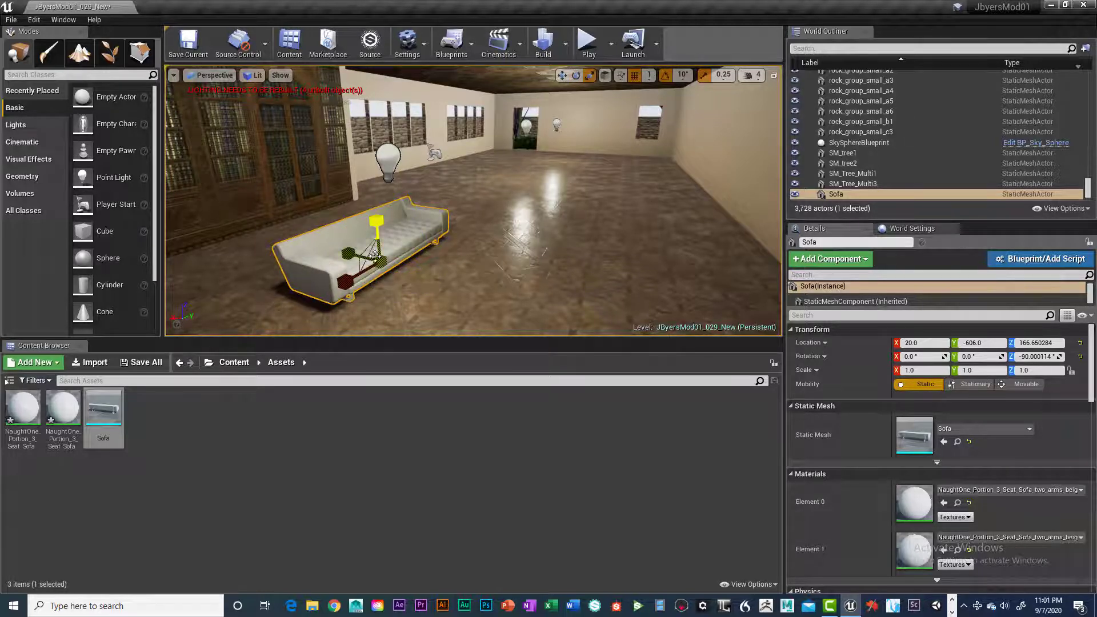
Try scaling the sofa uniformly and undo the scale changes.
{"action": "left_click_drag", "start_coordinate": [380, 261], "coordinate": [372, 271]}
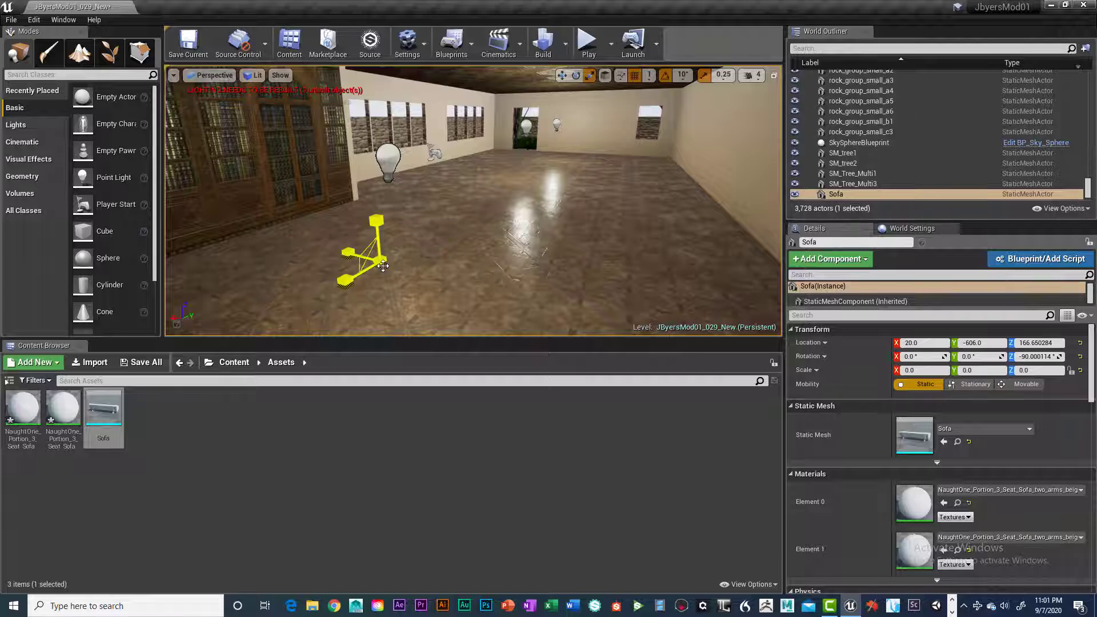
{"action": "key", "text": "ctrl+z"}
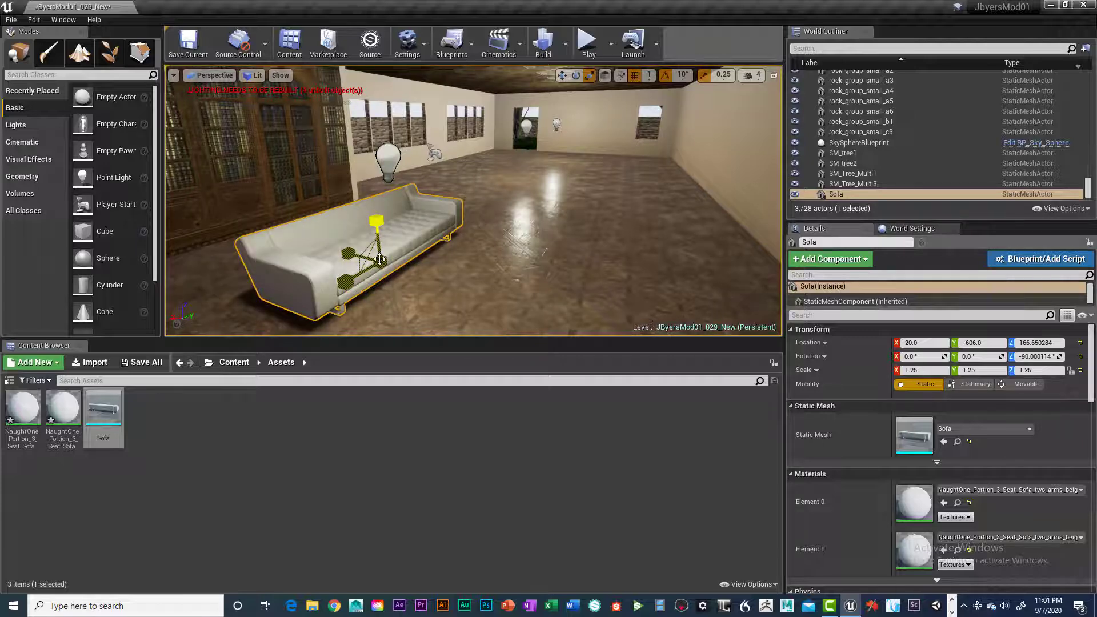
{"action": "key", "text": "ctrl+z"}
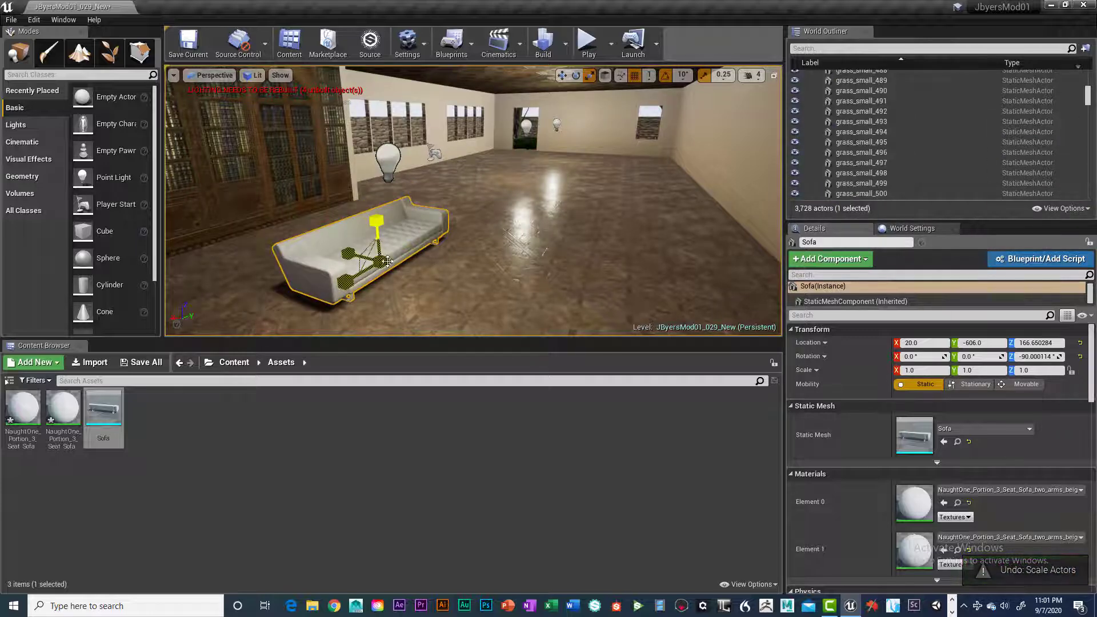
Move the sofa along the X axis to about X 8.
{"action": "key", "text": "w"}
{"action": "left_click_drag", "start_coordinate": [387, 261], "coordinate": [352, 242]}
{"action": "key", "text": "e"}
{"action": "key", "text": "w"}
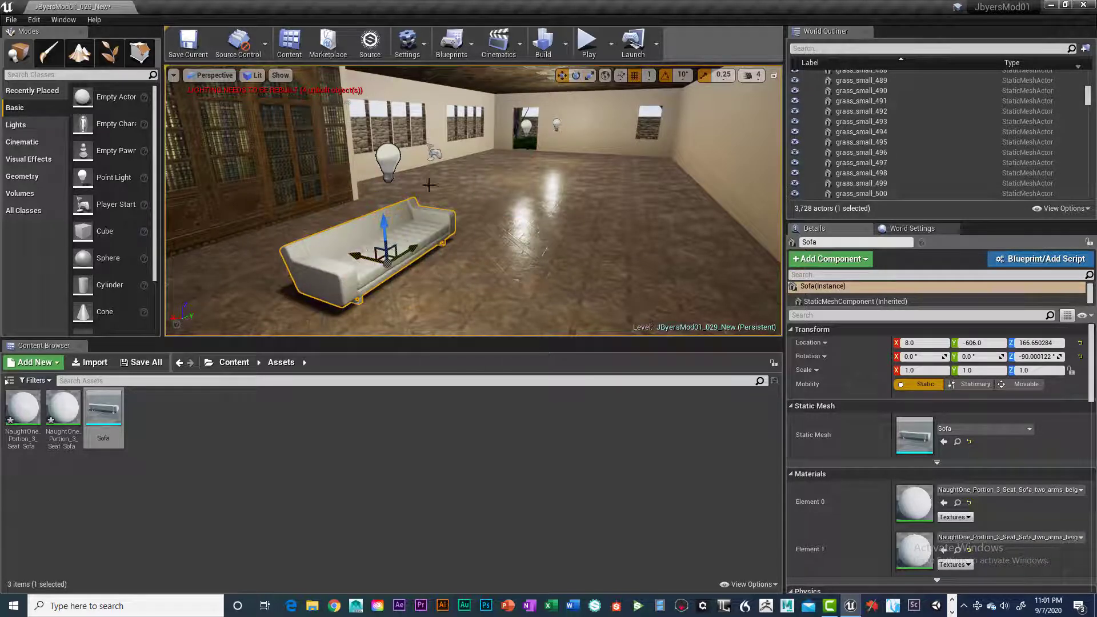
{"action": "left_click", "coordinate": [575, 75]}
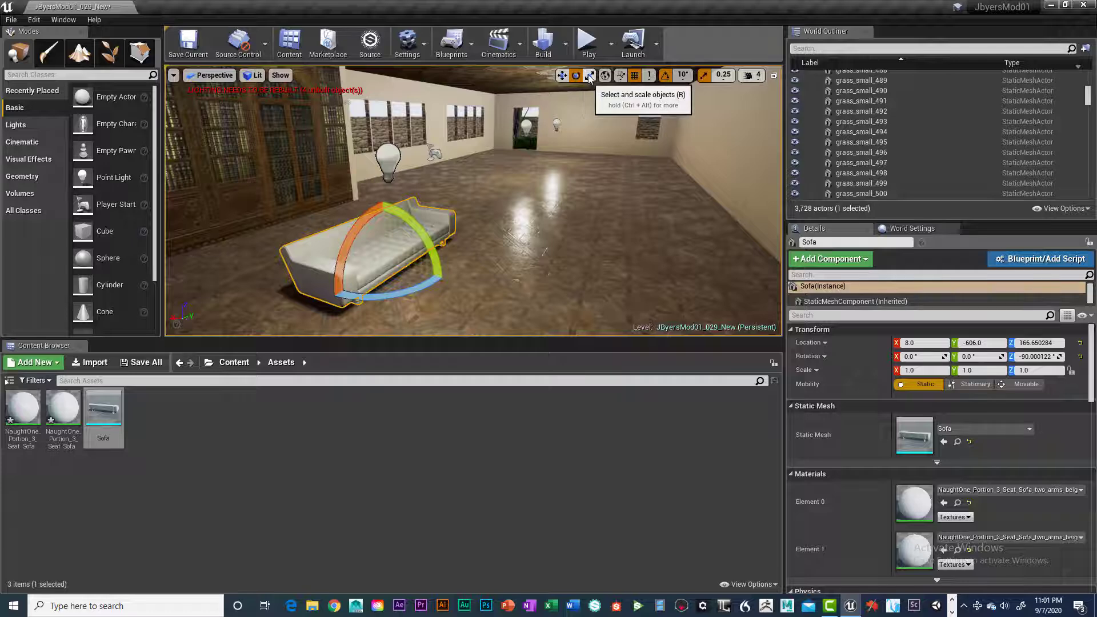
{"action": "left_click", "coordinate": [562, 76]}
{"action": "left_click", "coordinate": [575, 75]}
{"action": "left_click", "coordinate": [562, 76]}
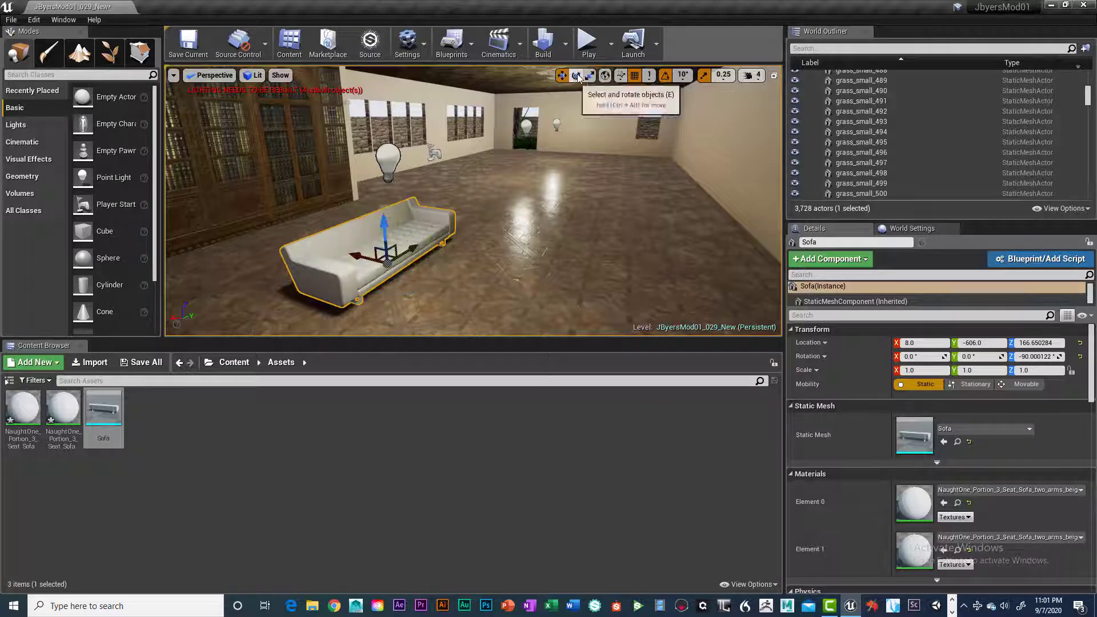
{"action": "key", "text": "e"}
{"action": "key", "text": "r"}
{"action": "key", "text": "w"}
{"action": "key", "text": "e"}
{"action": "key", "text": "r"}
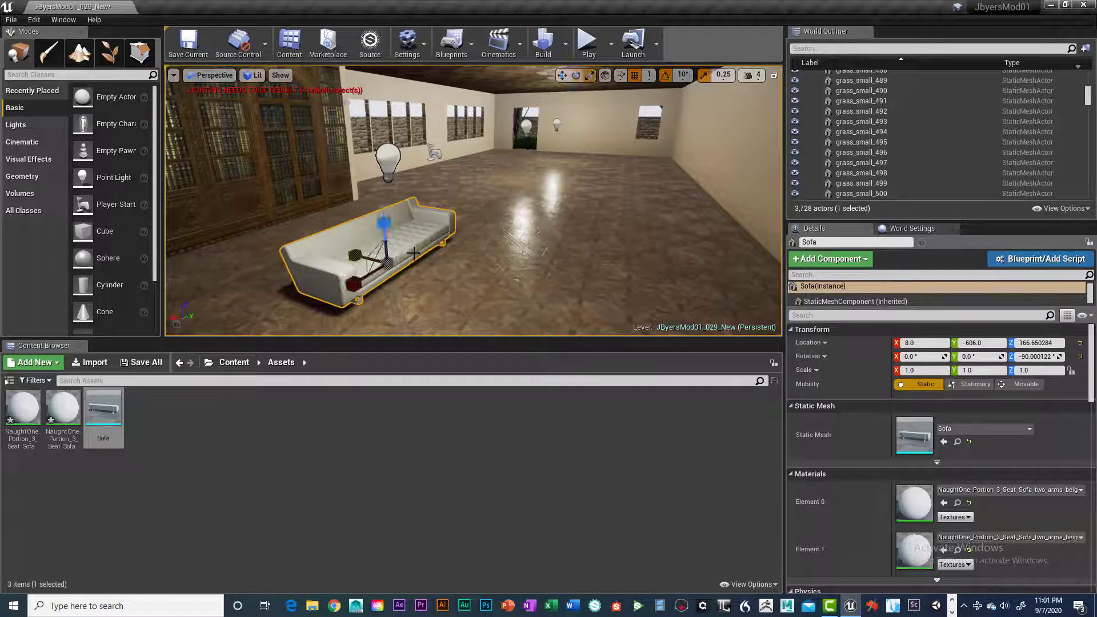
{"action": "key", "text": "w"}
{"action": "key", "text": "e"}
{"action": "key", "text": "r"}
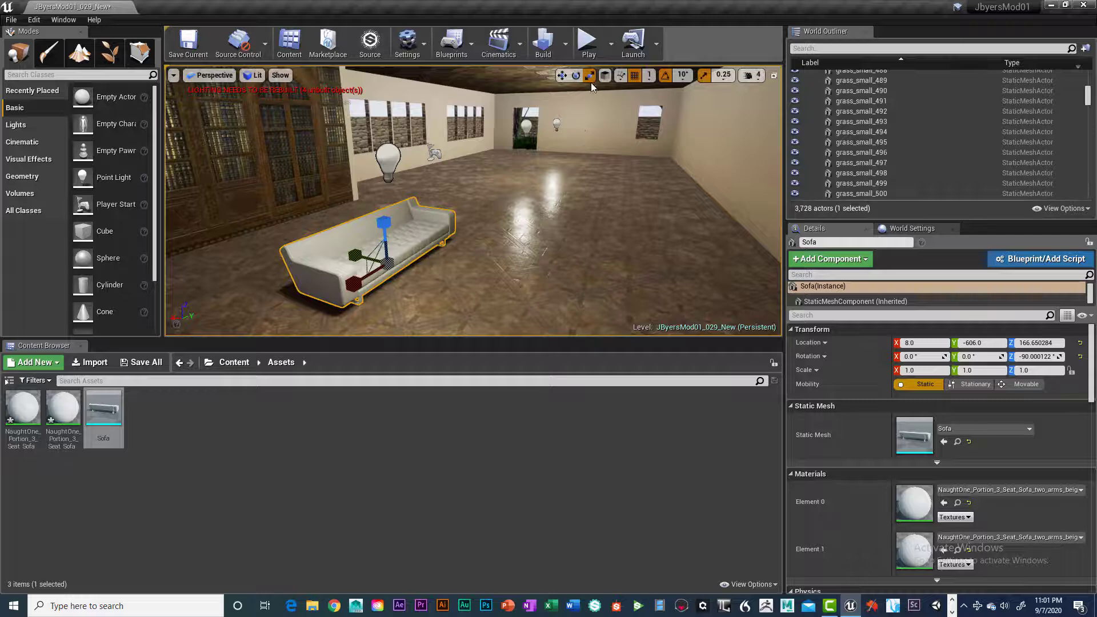
{"action": "left_click", "coordinate": [575, 75]}
{"action": "left_click", "coordinate": [562, 75]}
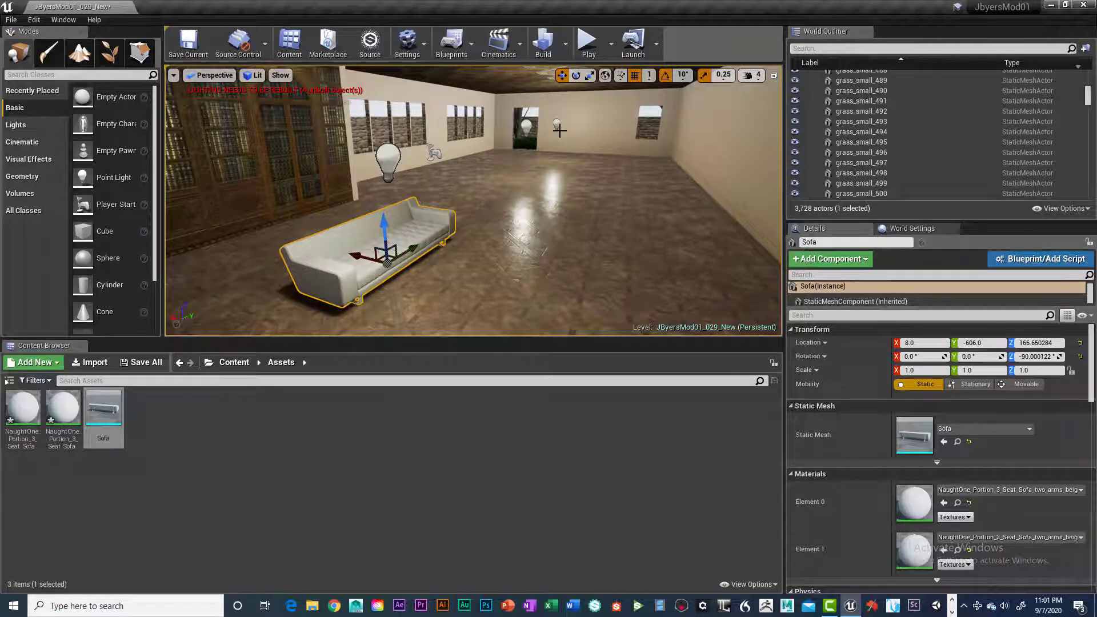
{"action": "left_click", "coordinate": [589, 75]}
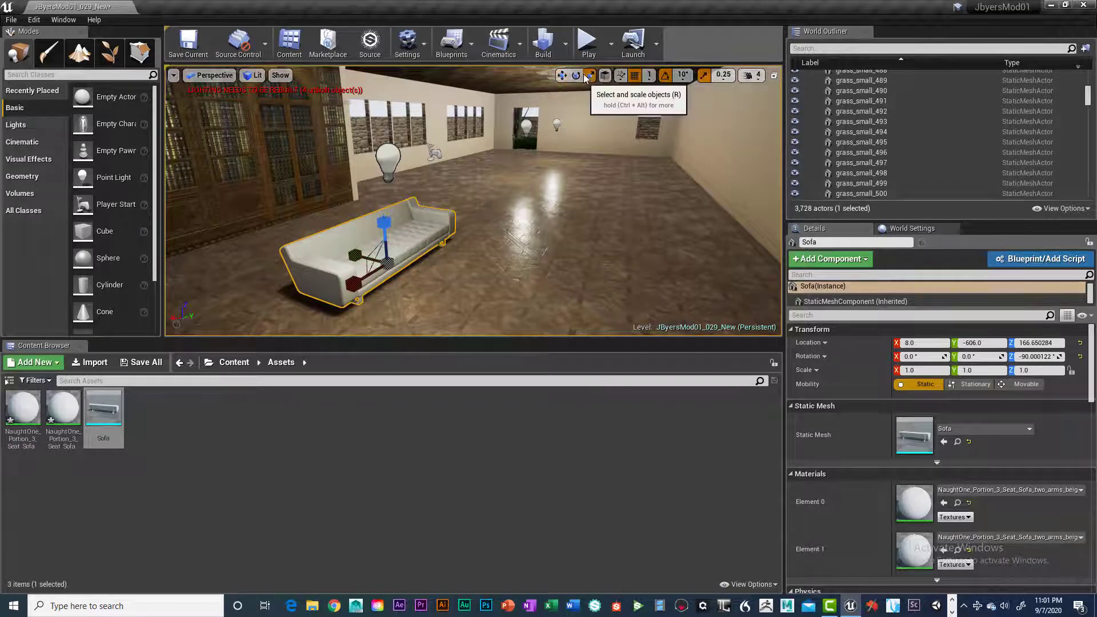
{"action": "left_click", "coordinate": [620, 76]}
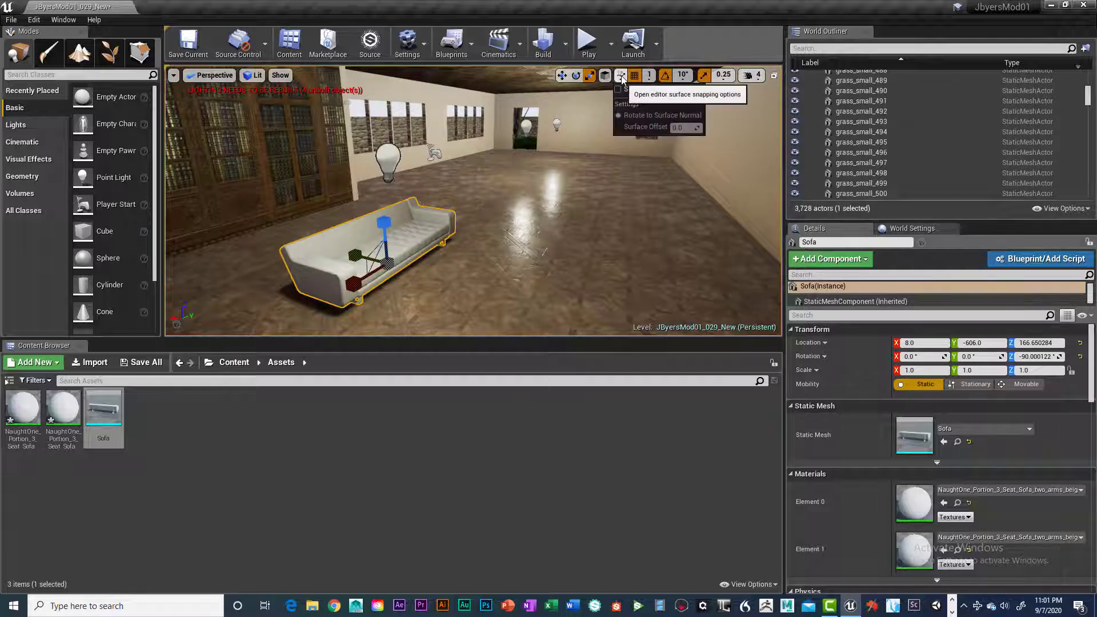
Move the sofa back toward the bookcases along the X axis to about X 114.
{"action": "left_click", "coordinate": [562, 75]}
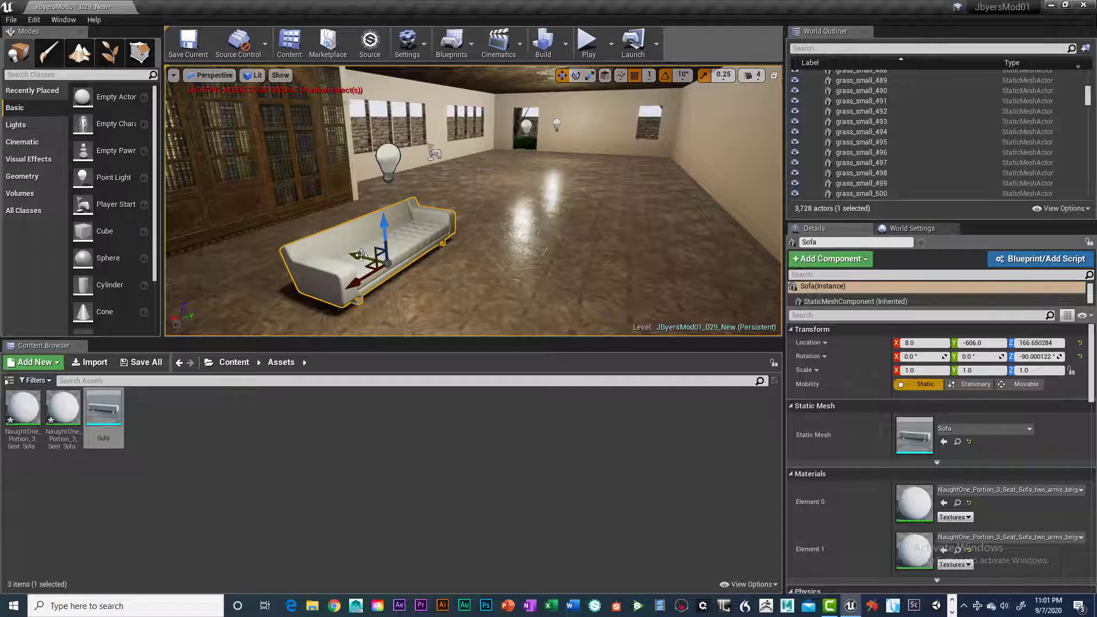
{"action": "left_click_drag", "start_coordinate": [364, 254], "coordinate": [308, 236]}
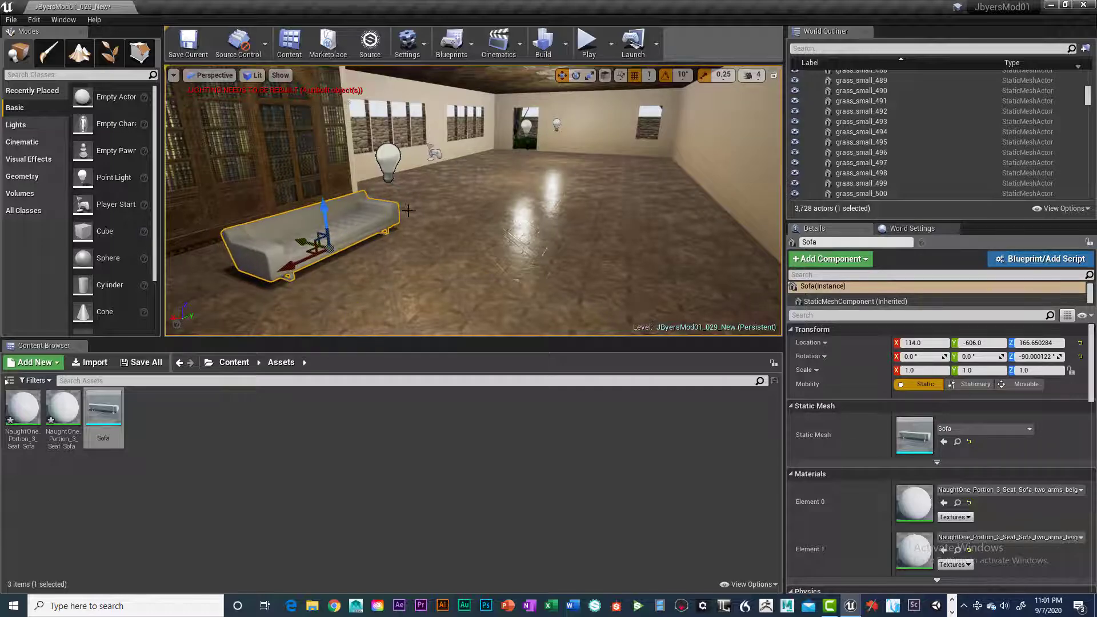
{"action": "right_click_drag", "start_coordinate": [409, 210], "coordinate": [471, 223]}
{"action": "scroll", "coordinate": [437, 209], "scroll_direction": "up", "scroll_amount": 3}
{"action": "scroll", "coordinate": [640, 192], "scroll_direction": "down", "scroll_amount": 3}
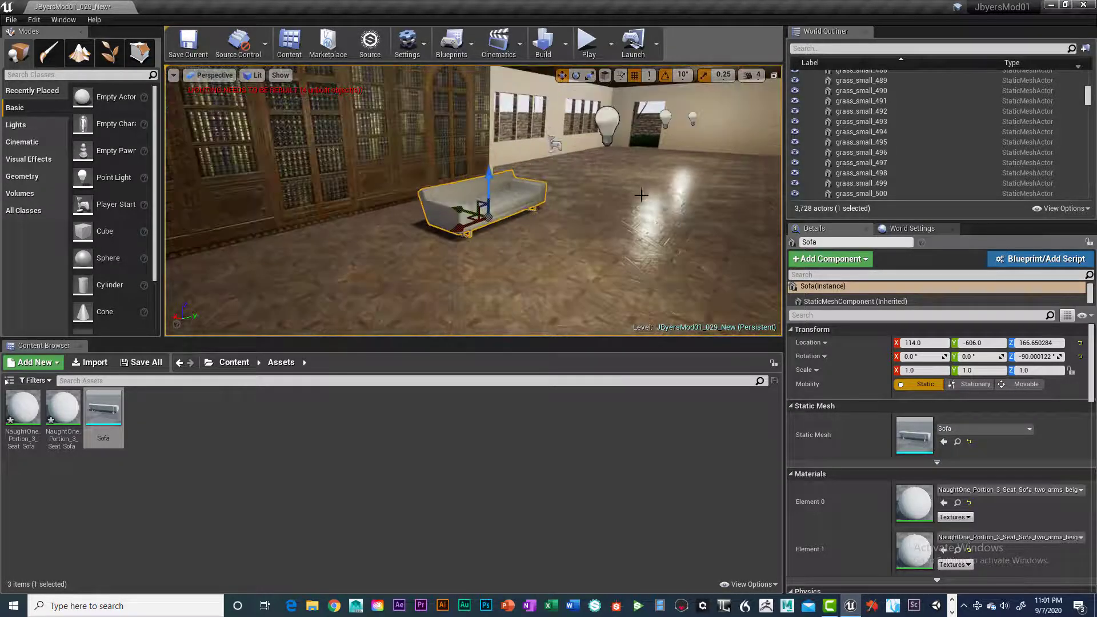
{"action": "right_click_drag", "start_coordinate": [641, 197], "coordinate": [682, 187]}
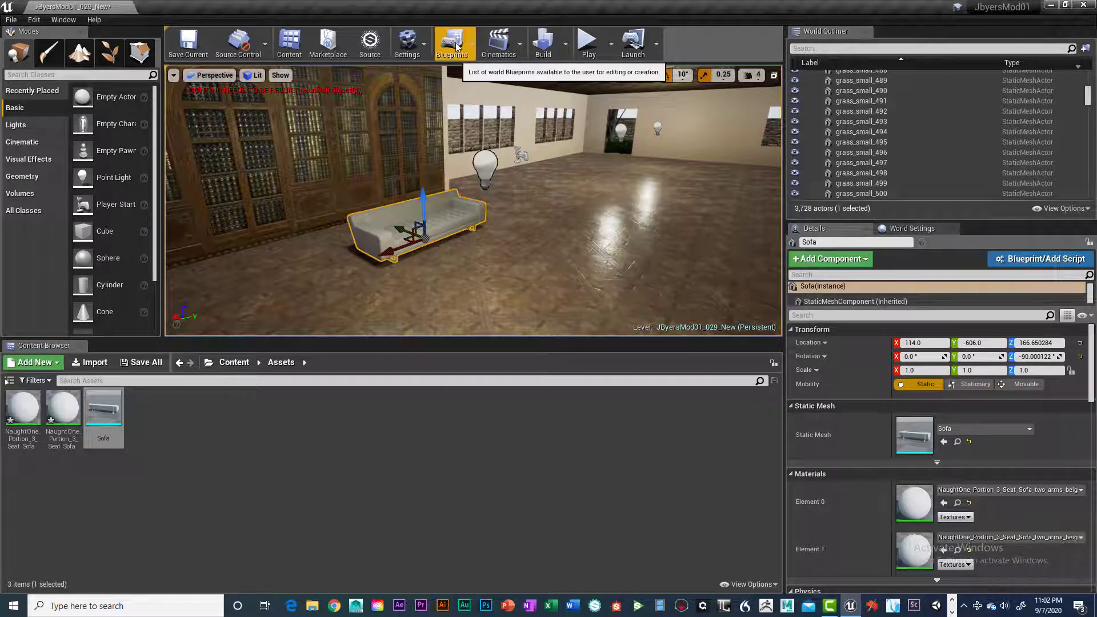
Build the geometry for the current level and close the map check message log.
{"action": "left_click", "coordinate": [562, 56]}
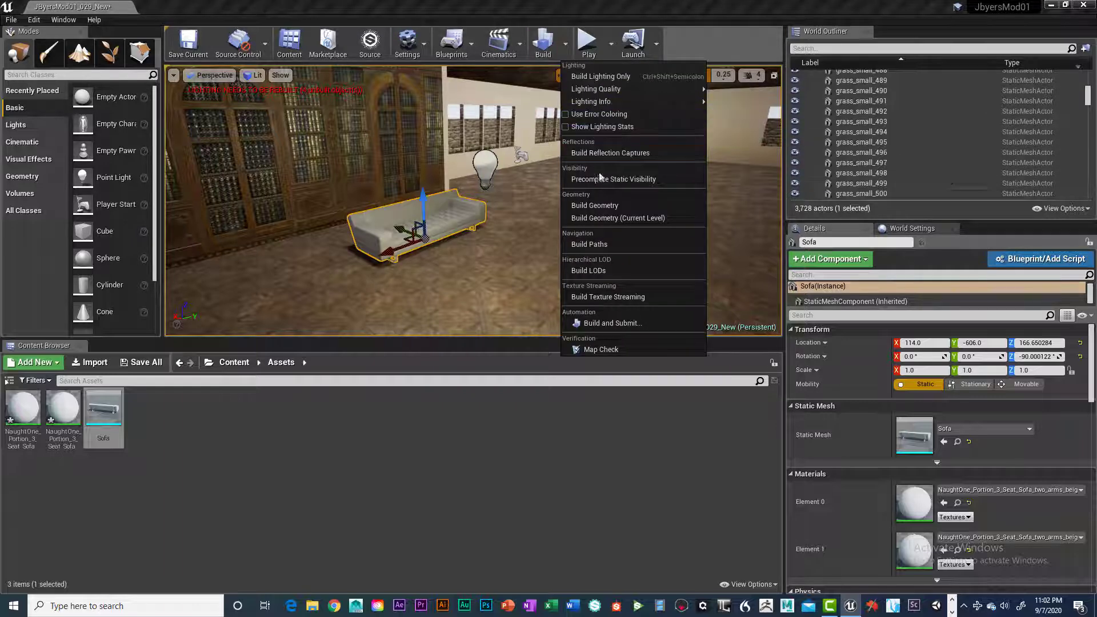
{"action": "left_click", "coordinate": [606, 217]}
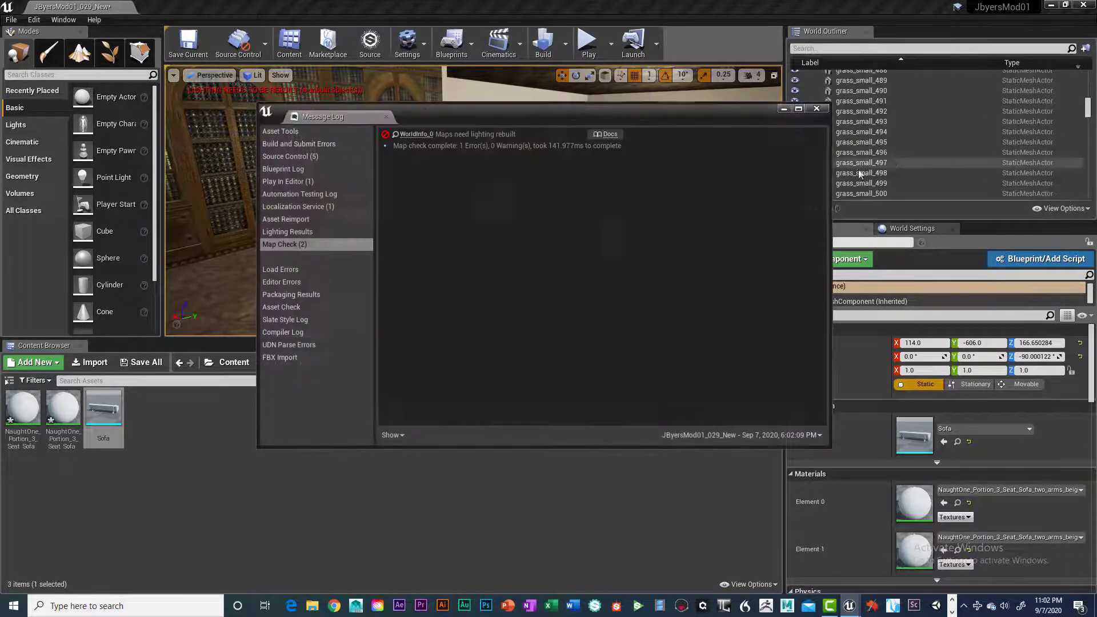
{"action": "left_click", "coordinate": [816, 108]}
Find and select the FirstPersonCharacter actor among the level's actors.
{"action": "scroll", "coordinate": [914, 125], "scroll_direction": "down", "scroll_amount": 5}
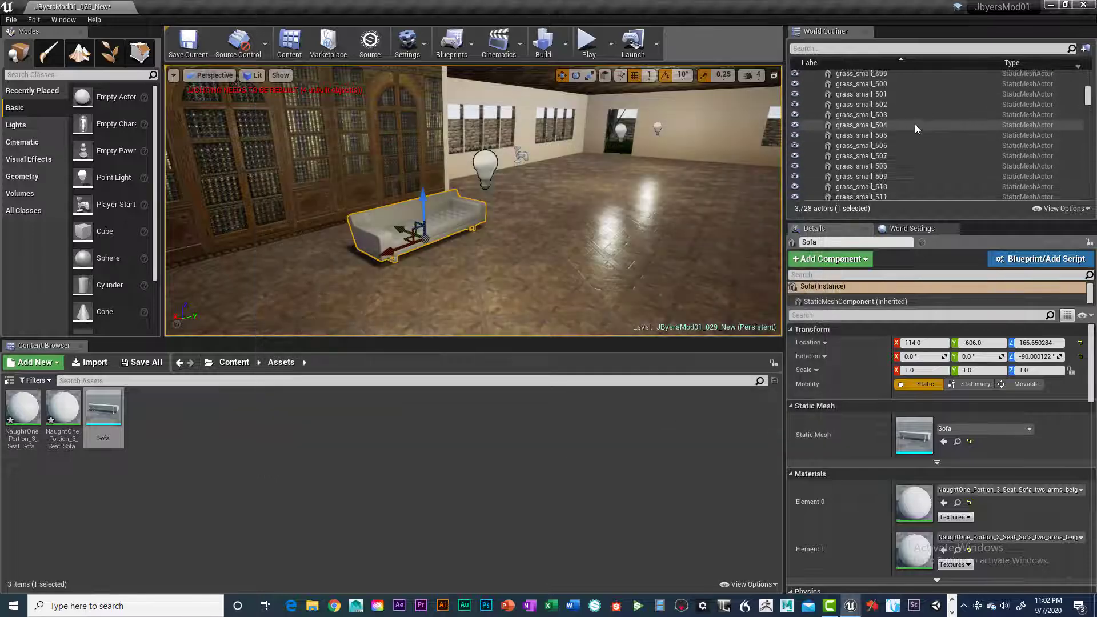
{"action": "scroll", "coordinate": [914, 125], "scroll_direction": "down", "scroll_amount": 20}
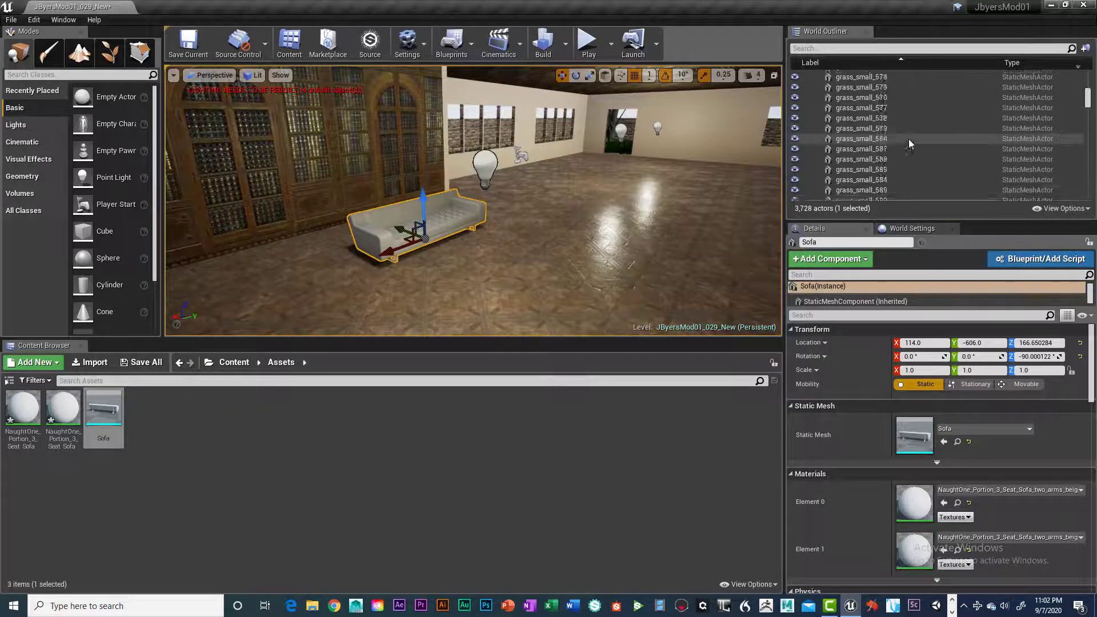
{"action": "scroll", "coordinate": [858, 109], "scroll_direction": "up", "scroll_amount": 2}
{"action": "left_click", "coordinate": [851, 111]}
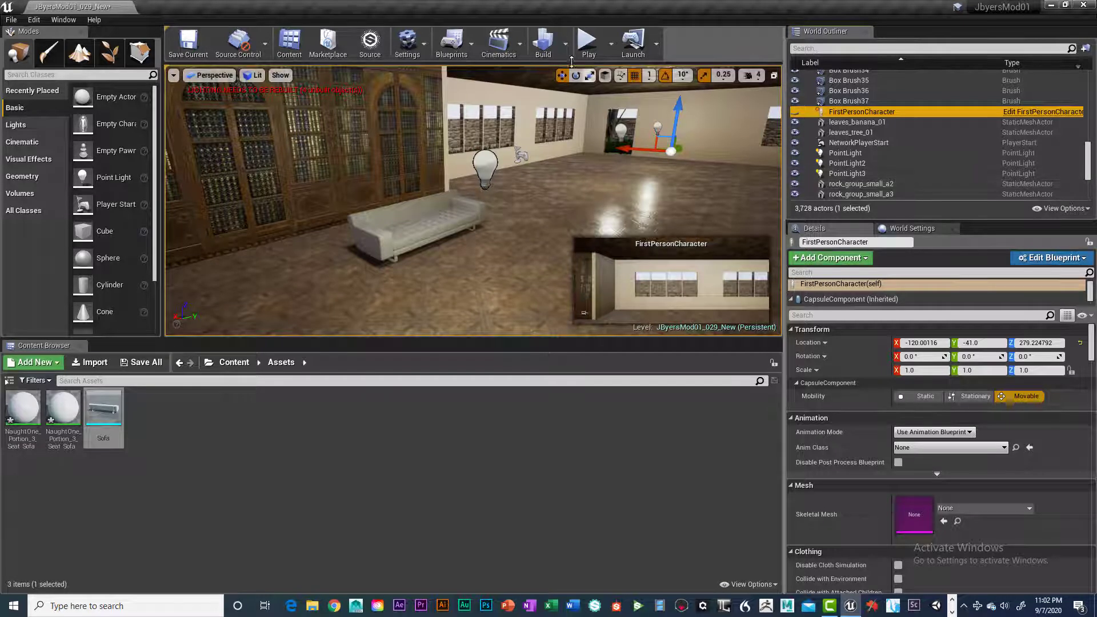
Play the level, walk up to the sofa to judge its size at character height, and stop the play session.
{"action": "left_click", "coordinate": [590, 46]}
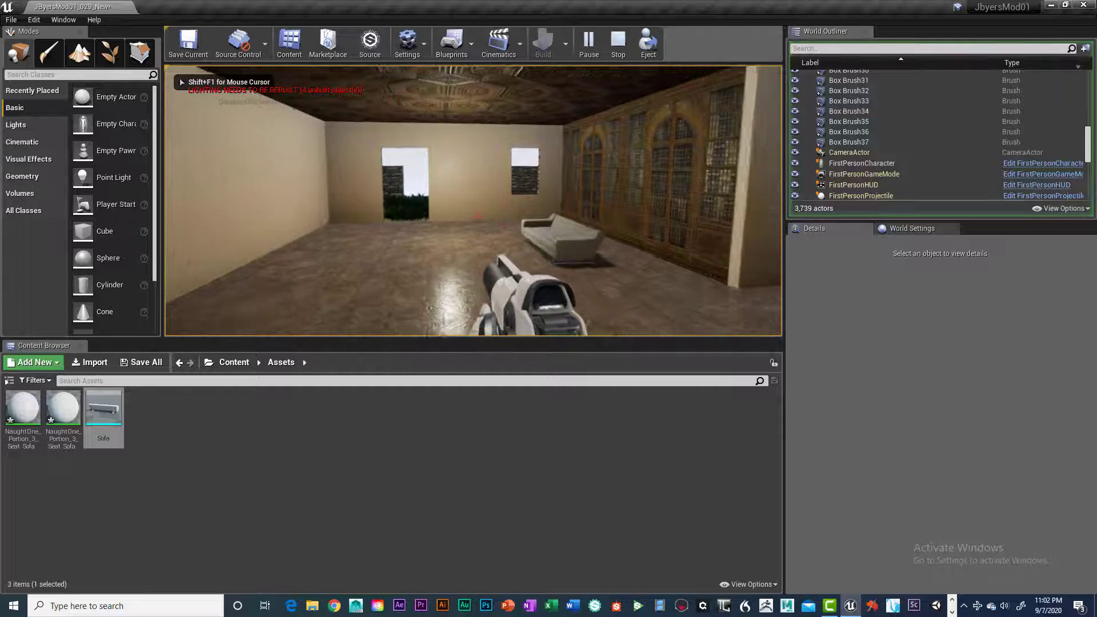
{"action": "key", "text": "w"}
{"action": "key", "text": "w"}
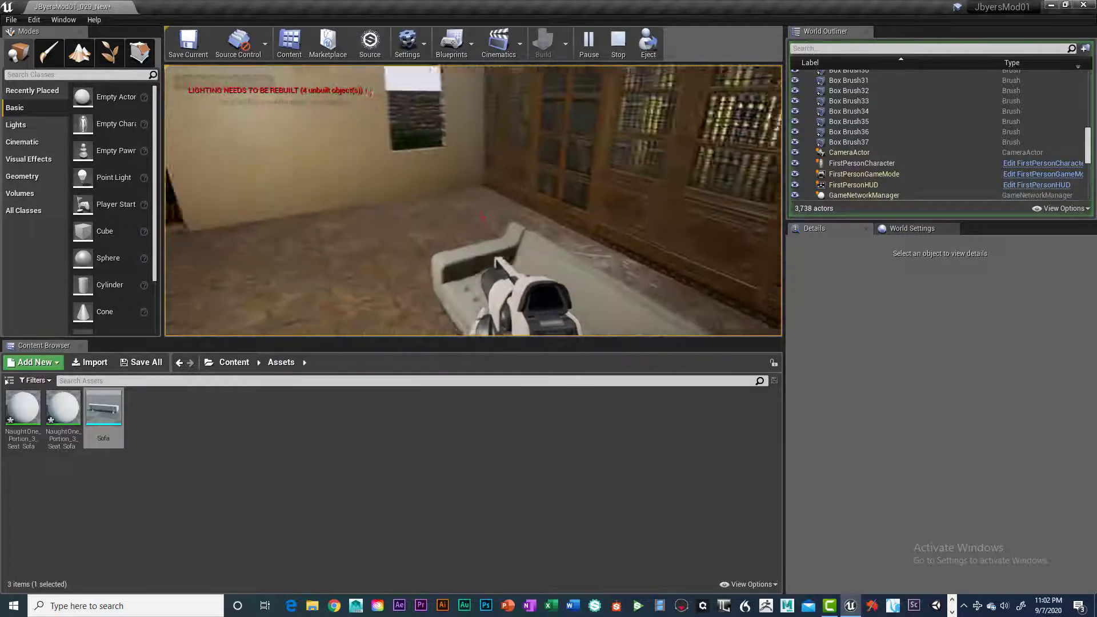
{"action": "key", "text": "s"}
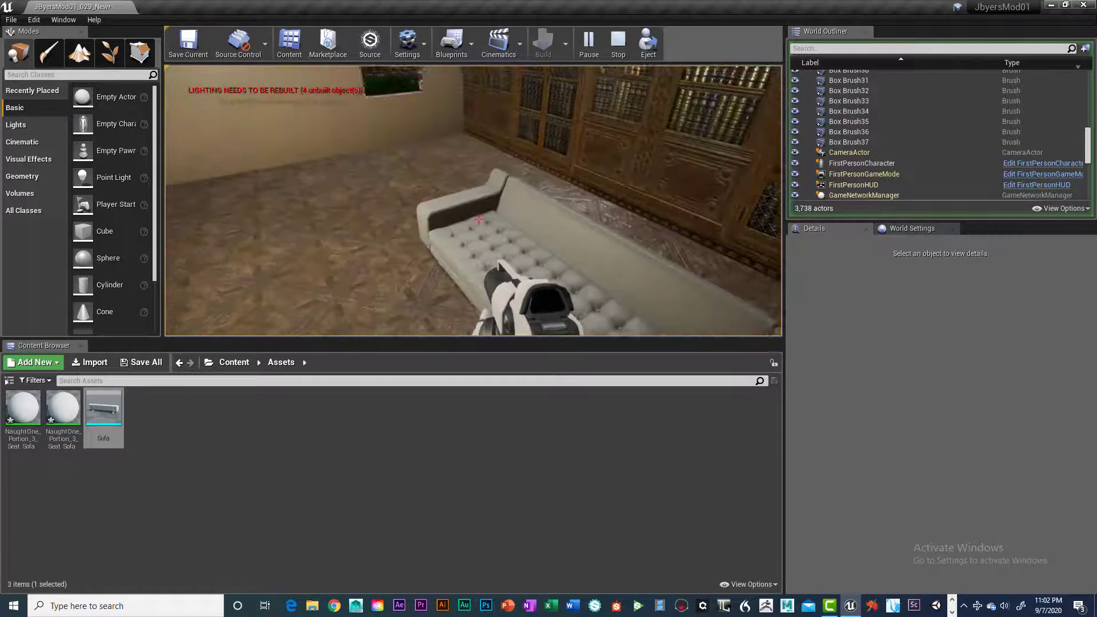
{"action": "key", "text": "w"}
{"action": "key", "text": "w"}
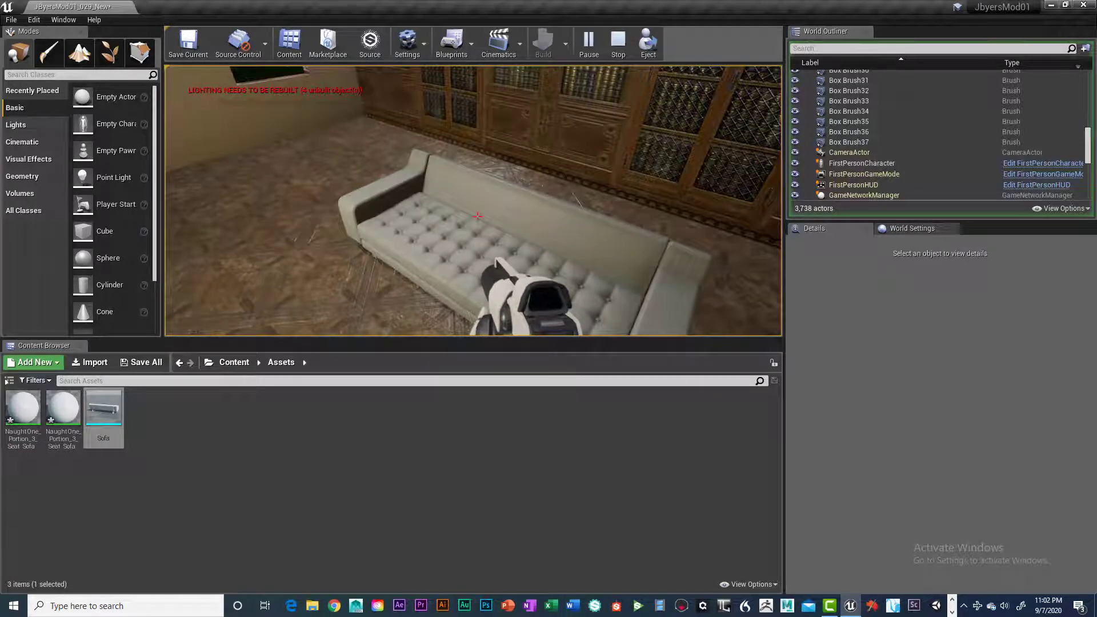
{"action": "key", "text": "Escape"}
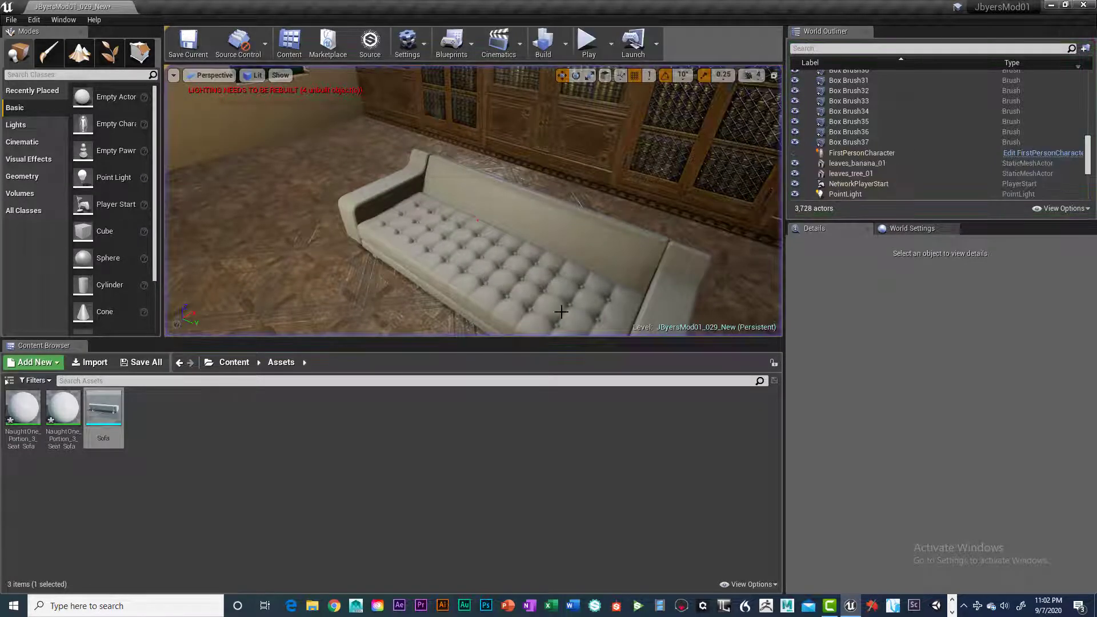
Select the sofa and scale it uniformly to 1.25.
{"action": "left_click", "coordinate": [507, 240]}
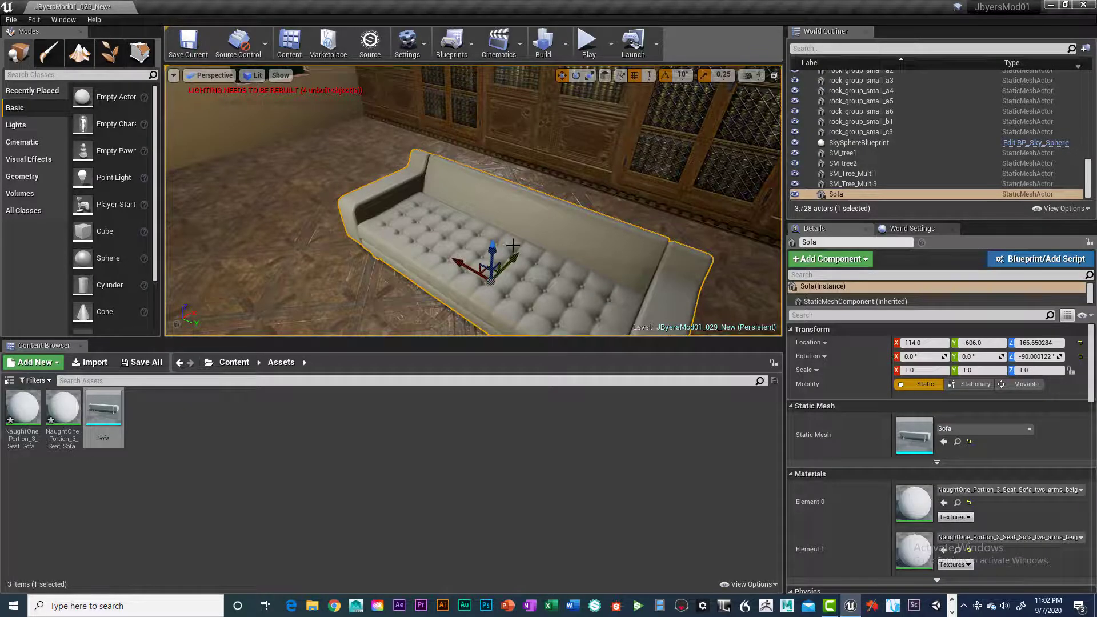
{"action": "key", "text": "r"}
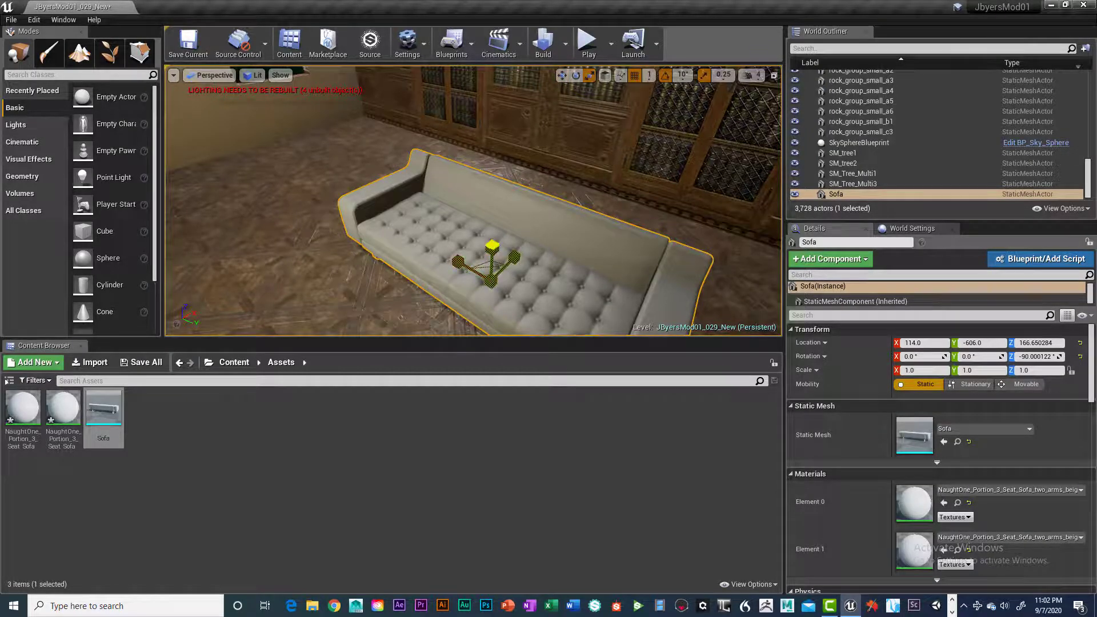
{"action": "left_click_drag", "start_coordinate": [492, 246], "coordinate": [511, 235]}
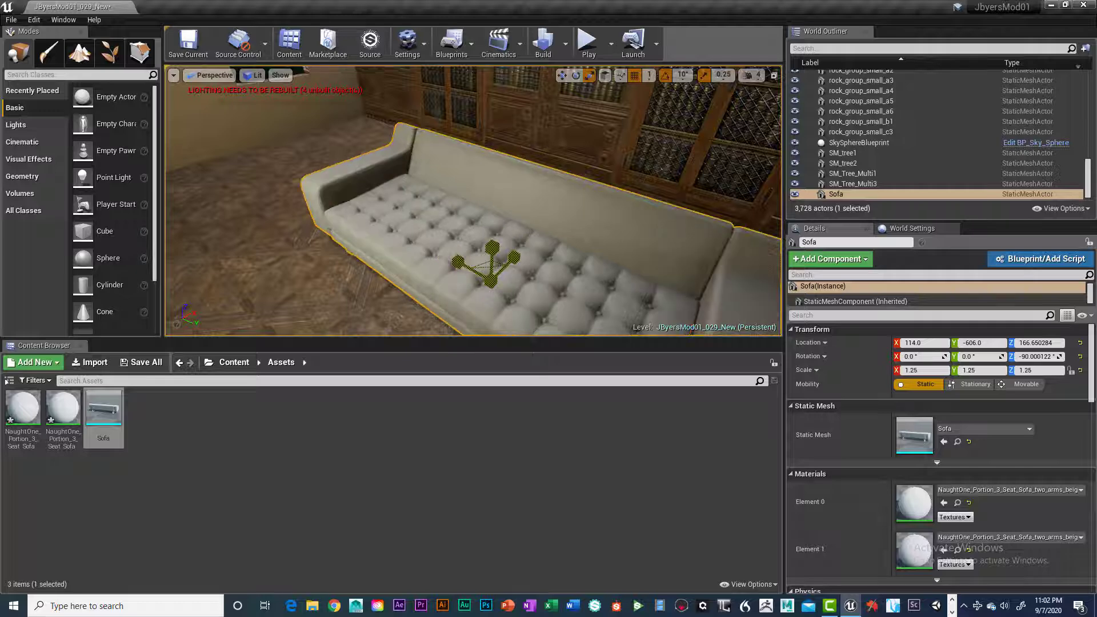
{"action": "scroll", "coordinate": [491, 281], "scroll_direction": "down", "scroll_amount": 6}
{"action": "scroll", "coordinate": [492, 281], "scroll_direction": "up", "scroll_amount": 7}
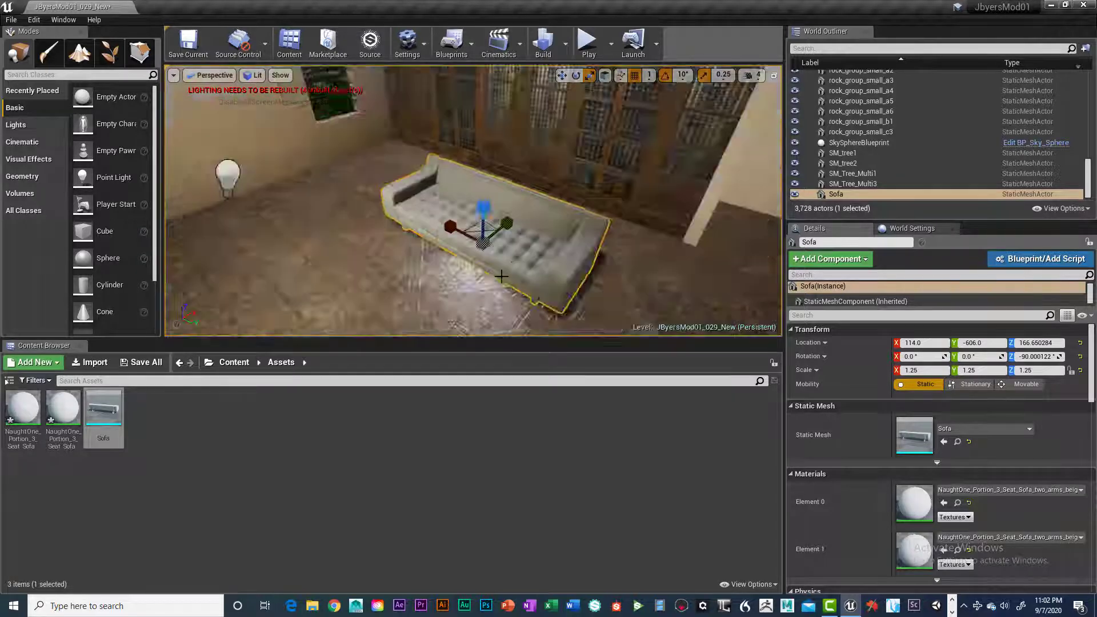
Select and frame the floor brush, and inspect the sofa from close to floor level.
{"action": "left_click", "coordinate": [208, 284]}
{"action": "key", "text": "f"}
{"action": "right_click_drag", "start_coordinate": [310, 260], "coordinate": [404, 229]}
{"action": "scroll", "coordinate": [360, 223], "scroll_direction": "up", "scroll_amount": 2}
Switch the viewport to the Top orthographic view, select the sofa and frame it.
{"action": "left_click", "coordinate": [207, 75]}
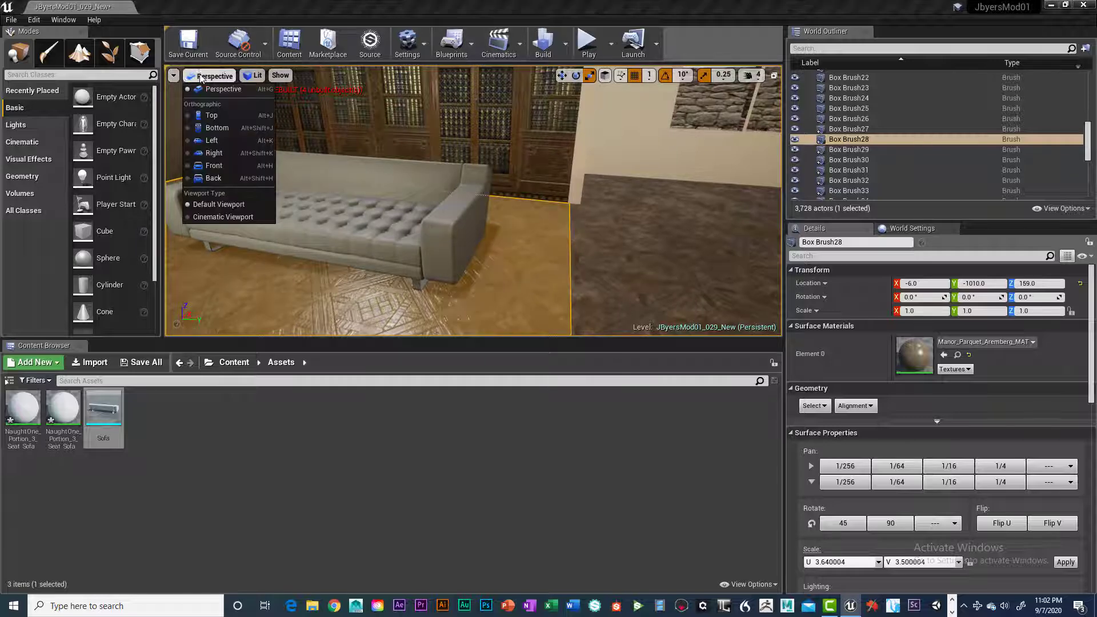
{"action": "left_click", "coordinate": [212, 115]}
{"action": "scroll", "coordinate": [459, 214], "scroll_direction": "down", "scroll_amount": 8}
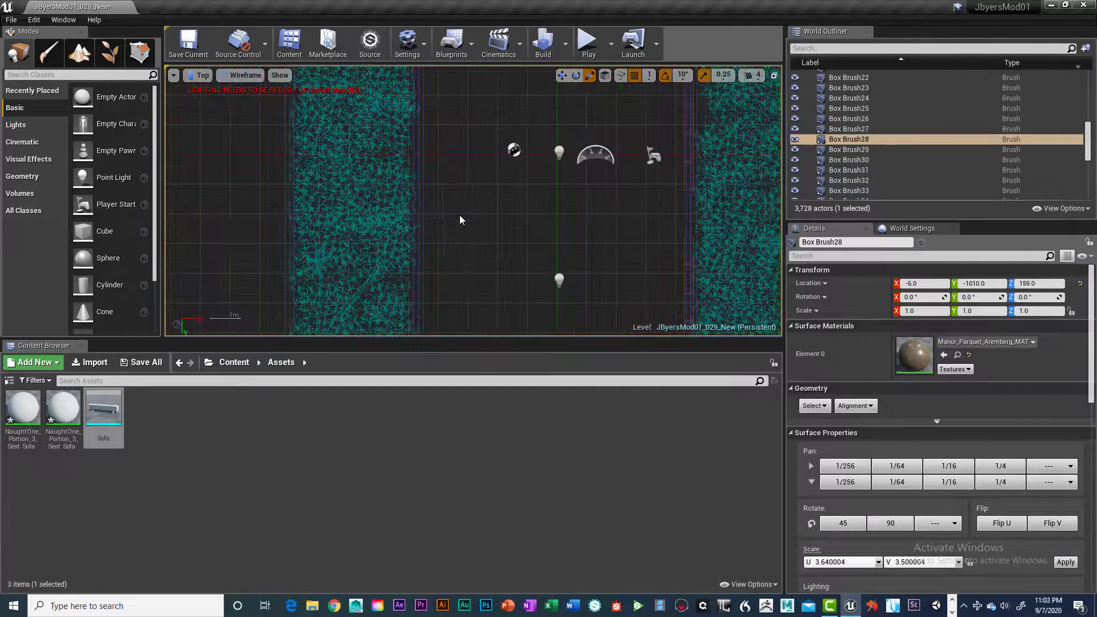
{"action": "scroll", "coordinate": [530, 170], "scroll_direction": "up", "scroll_amount": 2}
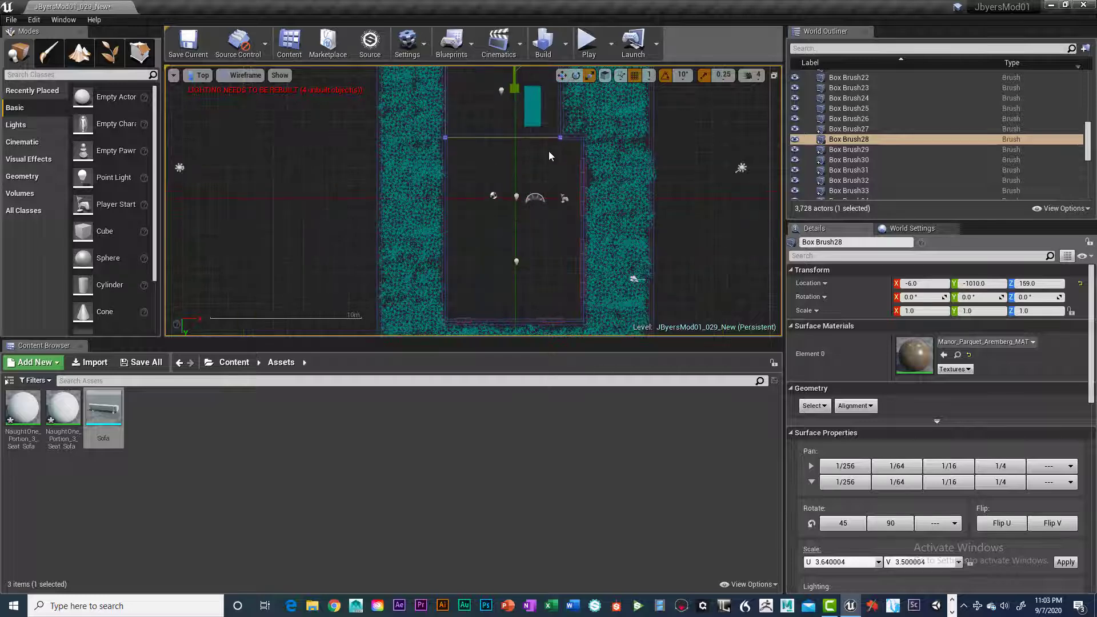
{"action": "scroll", "coordinate": [551, 126], "scroll_direction": "up", "scroll_amount": 5}
{"action": "left_click", "coordinate": [471, 107]}
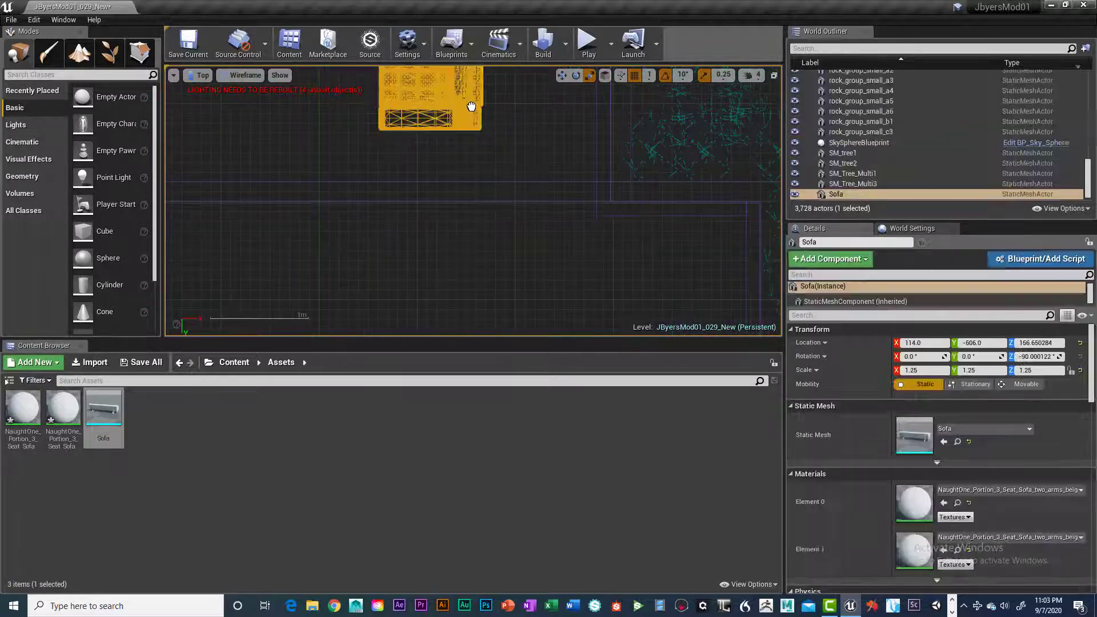
{"action": "key", "text": "f"}
{"action": "scroll", "coordinate": [485, 136], "scroll_direction": "up", "scroll_amount": 3}
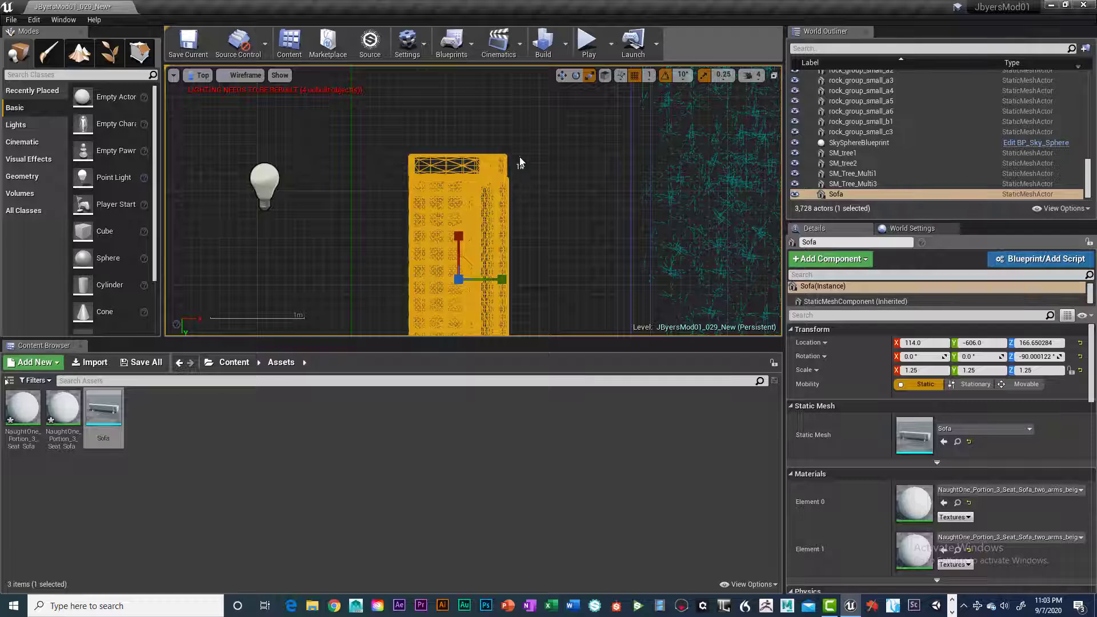
{"action": "right_click_drag", "start_coordinate": [533, 174], "coordinate": [528, 245]}
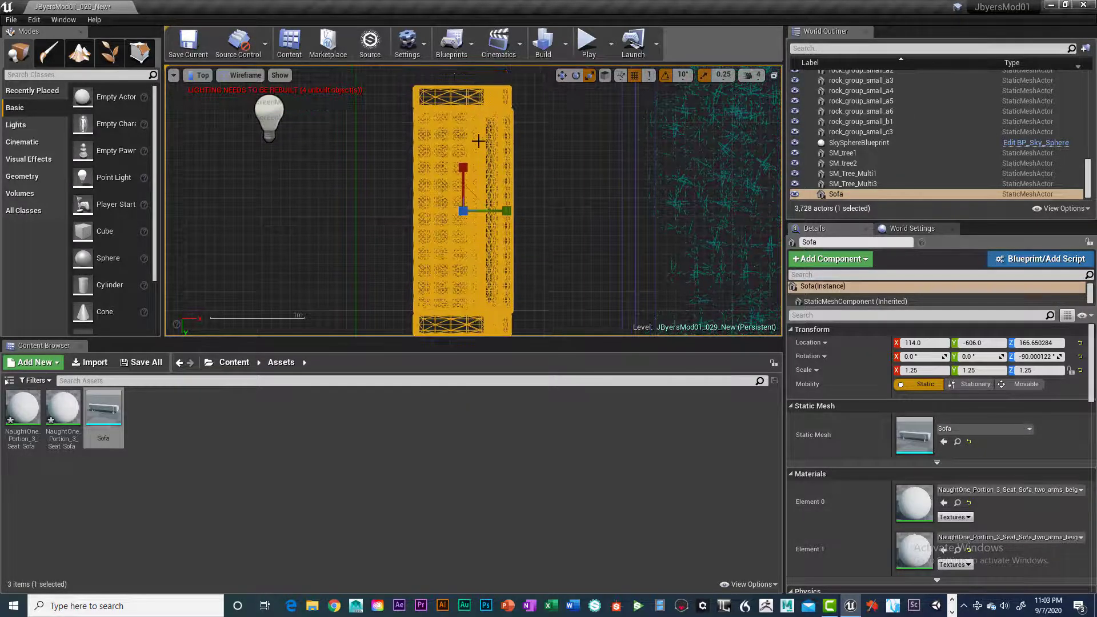
Inspect the sofa's footprint and the space around it in the top wireframe view, and switch the viewport back to Perspective.
{"action": "middle_click_drag", "start_coordinate": [456, 85], "coordinate": [454, 330]}
{"action": "scroll", "coordinate": [534, 164], "scroll_direction": "down", "scroll_amount": 4}
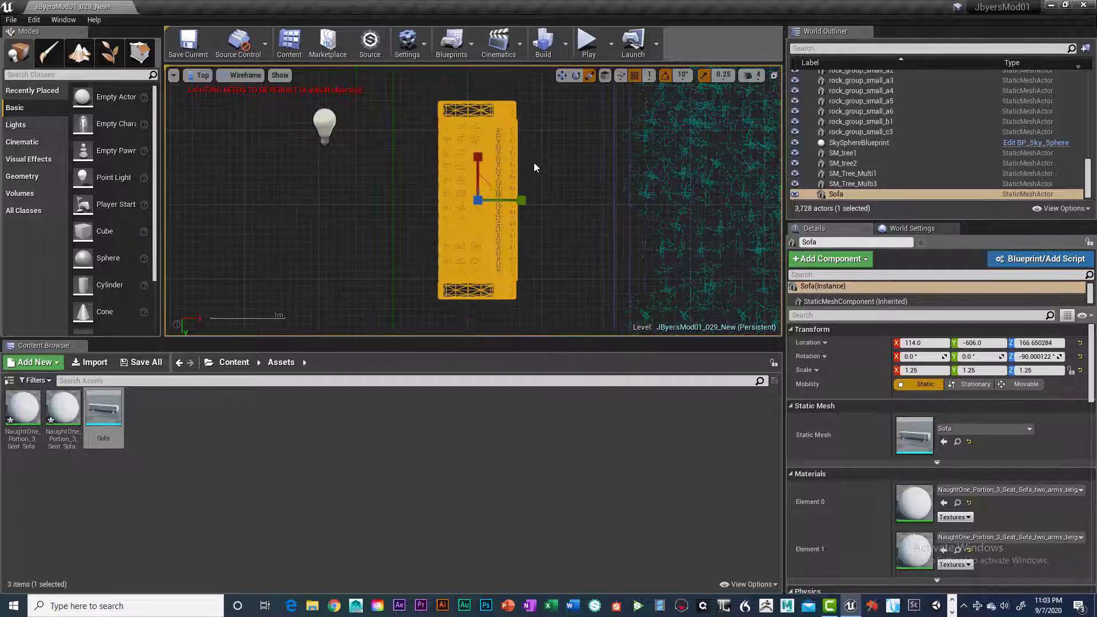
{"action": "scroll", "coordinate": [537, 169], "scroll_direction": "up", "scroll_amount": 2}
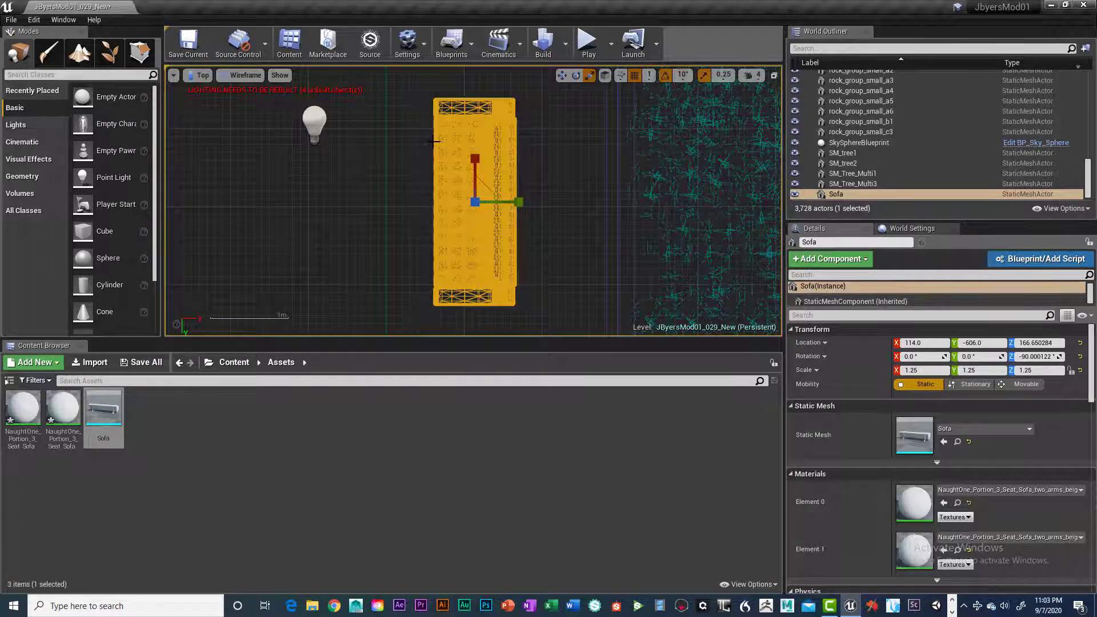
{"action": "middle_click_drag", "start_coordinate": [493, 143], "coordinate": [516, 143]}
{"action": "scroll", "coordinate": [522, 152], "scroll_direction": "down", "scroll_amount": 1}
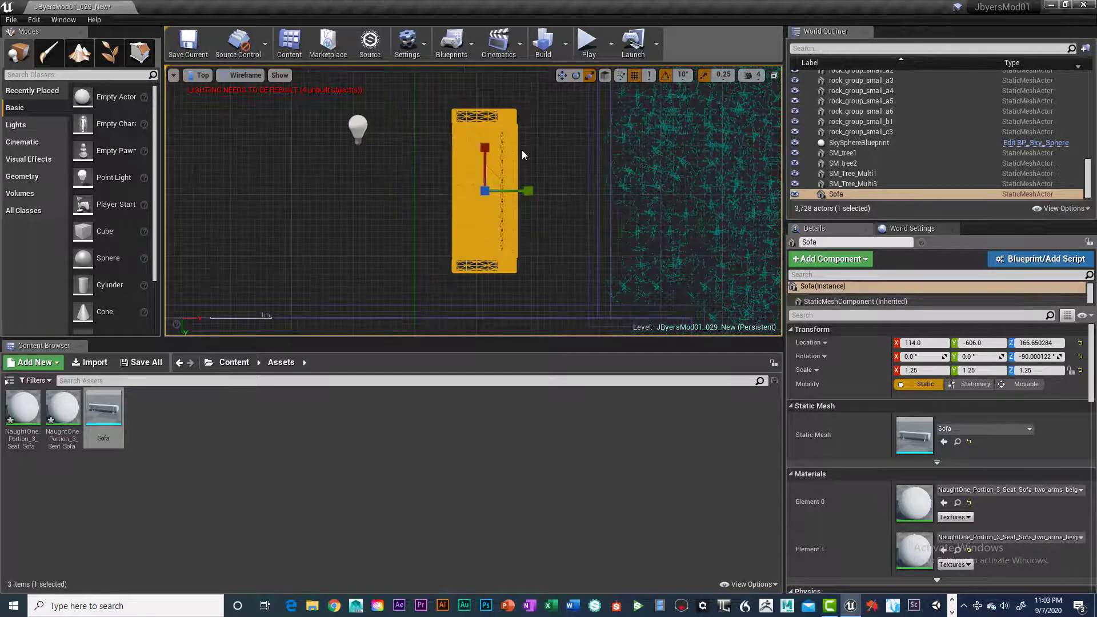
{"action": "scroll", "coordinate": [522, 154], "scroll_direction": "up", "scroll_amount": 1}
{"action": "scroll", "coordinate": [522, 152], "scroll_direction": "down", "scroll_amount": 1}
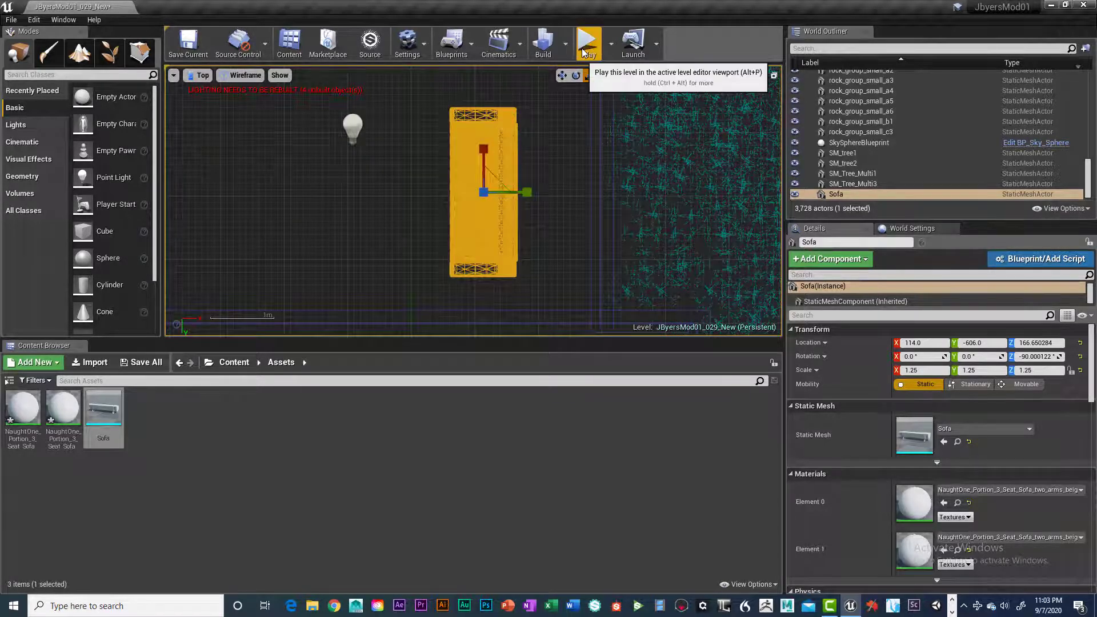
{"action": "left_click", "coordinate": [202, 75]}
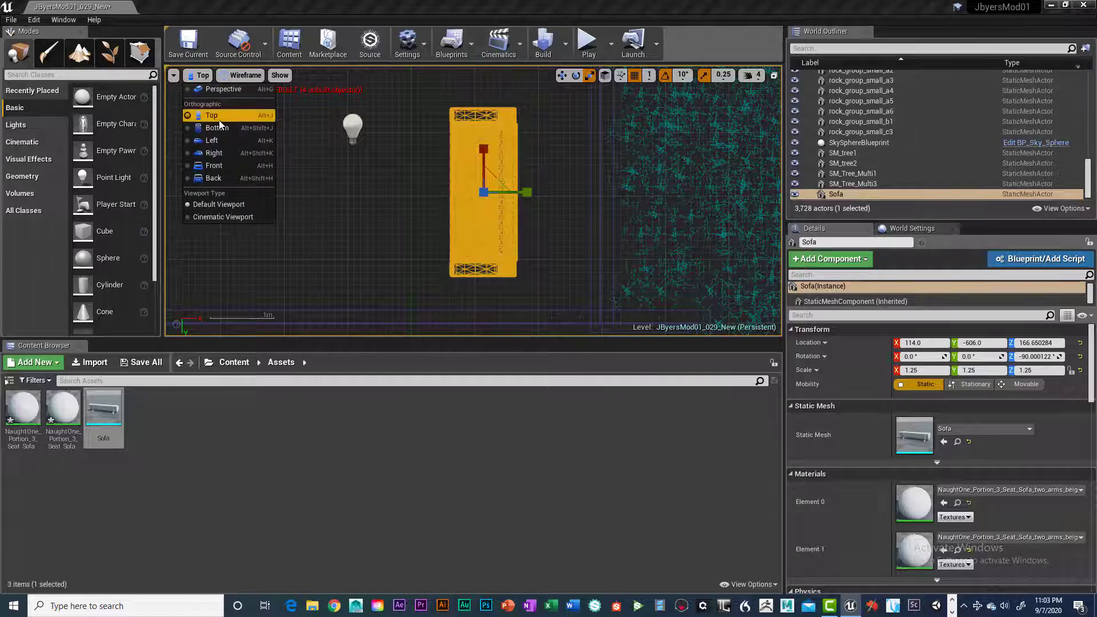
{"action": "left_click", "coordinate": [221, 87]}
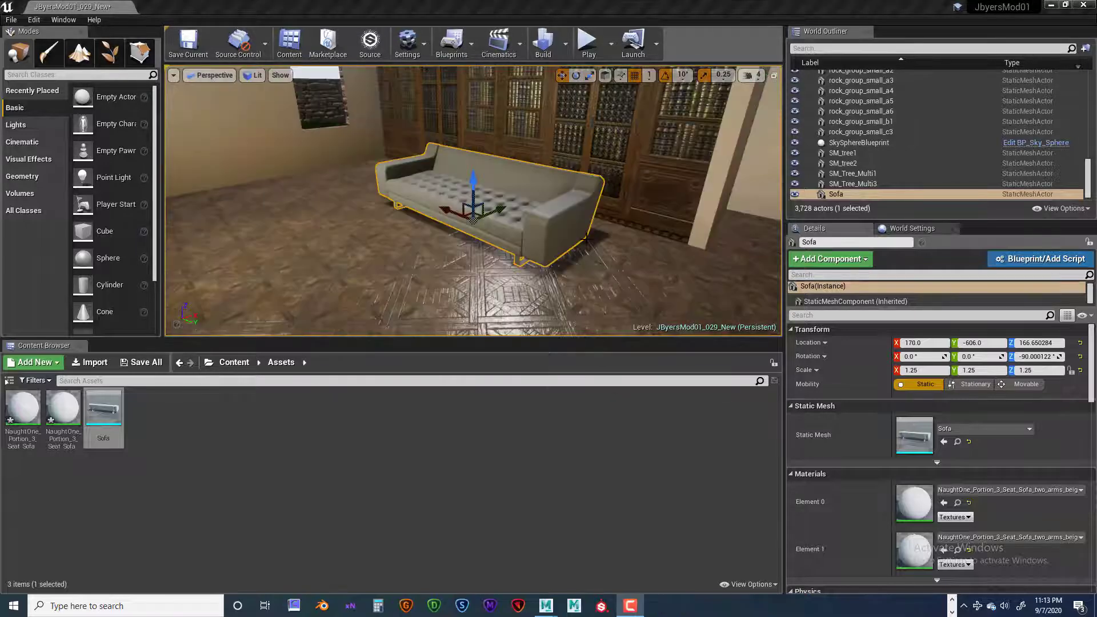